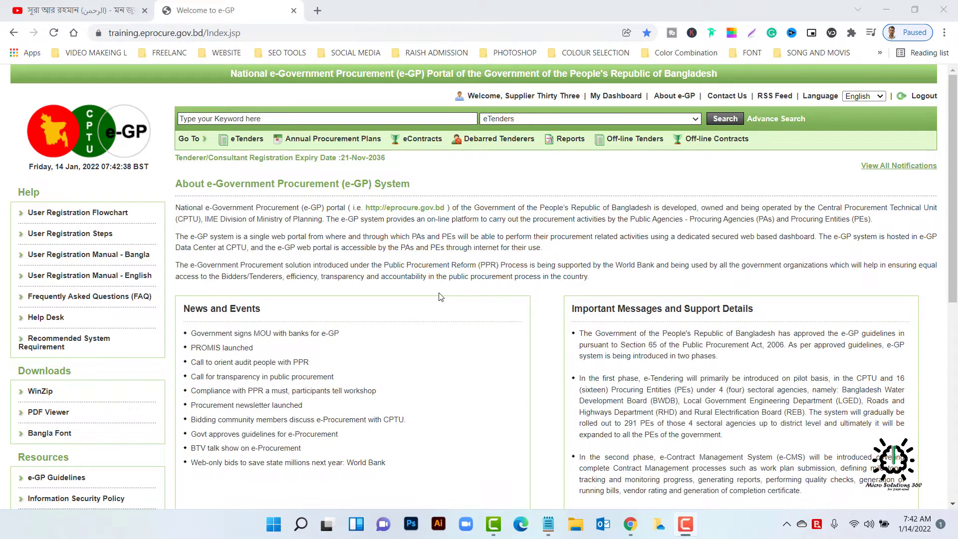
- Go from My Dashboard to Tender > Propose JVCA to list the supplier's JVCAs
left_click(605, 100)
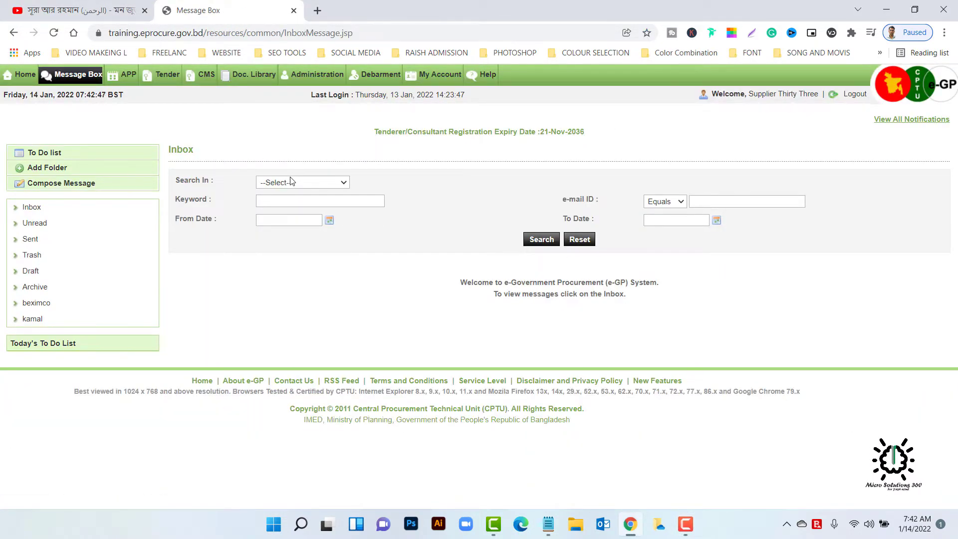
mouse_move(159, 82)
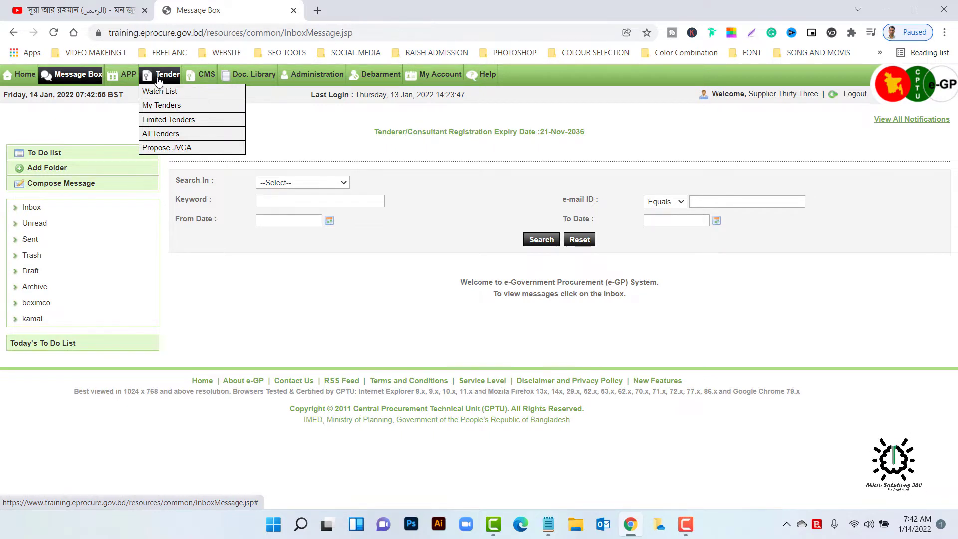
left_click(180, 149)
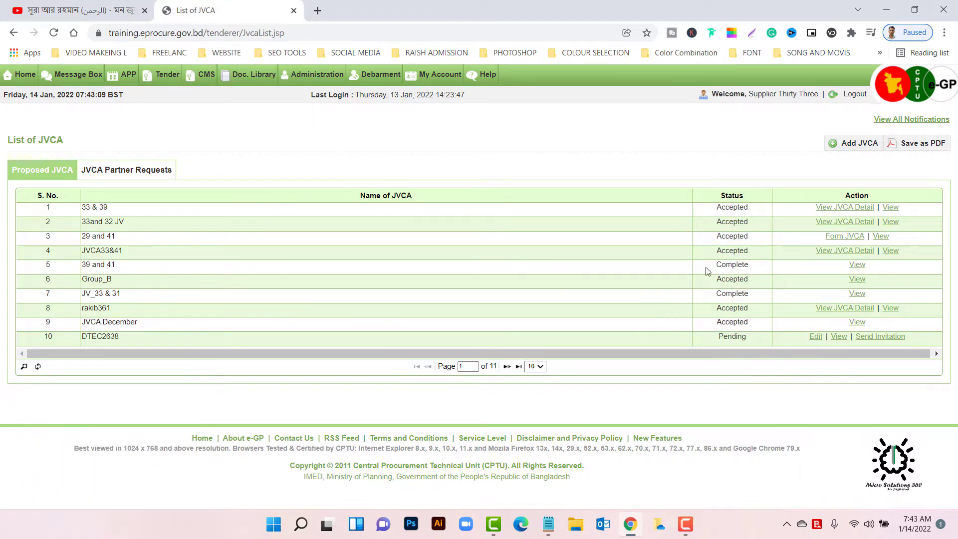
- Start a new JVCA named Micro Solutions with supplier33 ltd as Lead Partner at 50 share
left_click(851, 147)
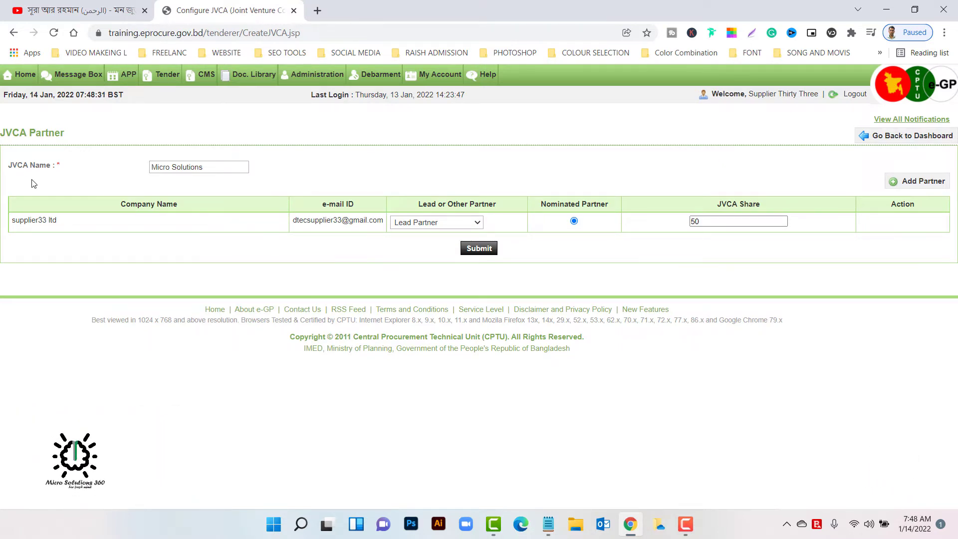
left_click(209, 169)
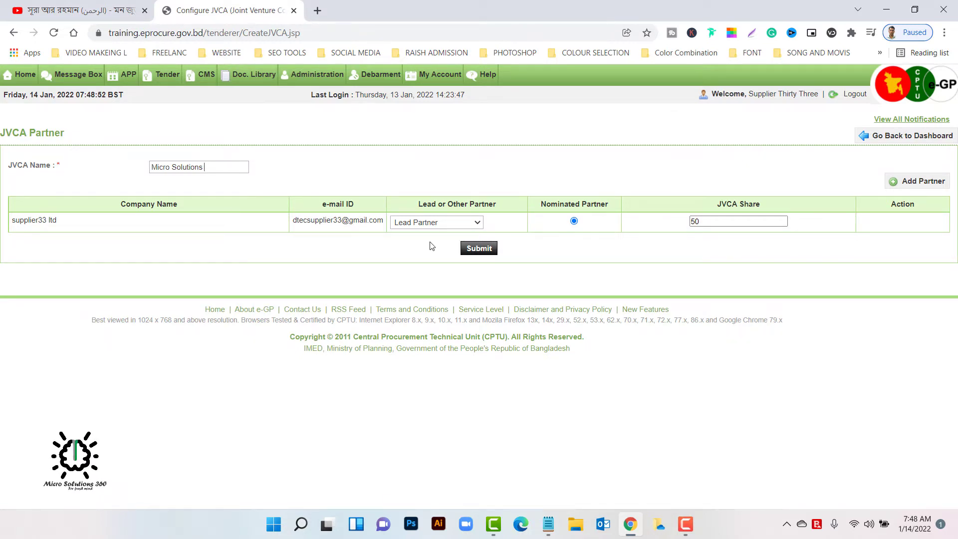
left_click(477, 223)
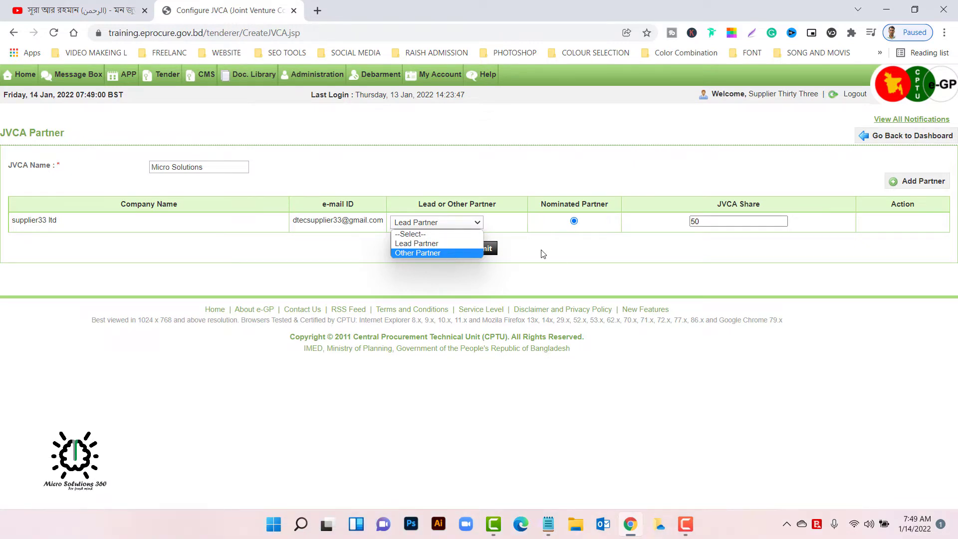
left_click(562, 259)
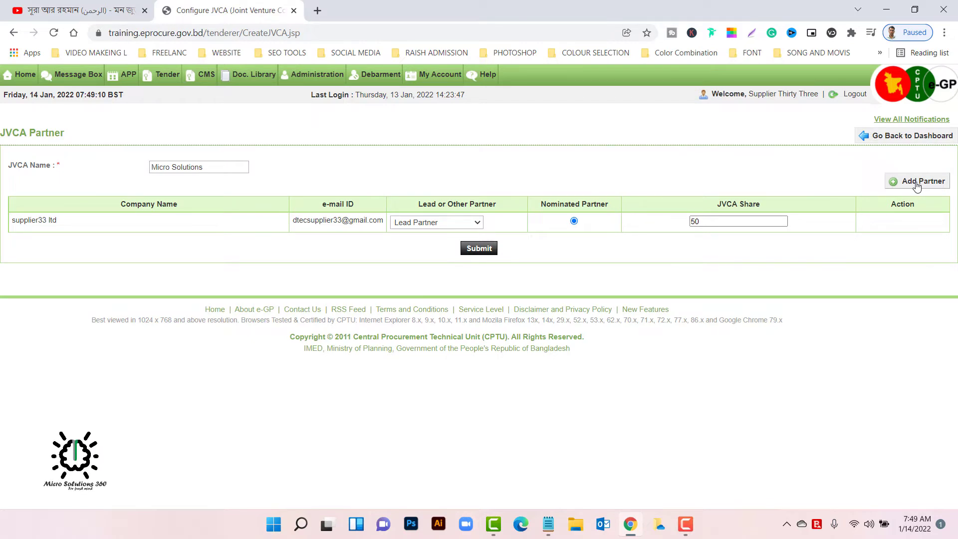
- Add company32 ltd as a second partner by searching the partner company's e-mail address
left_click(916, 185)
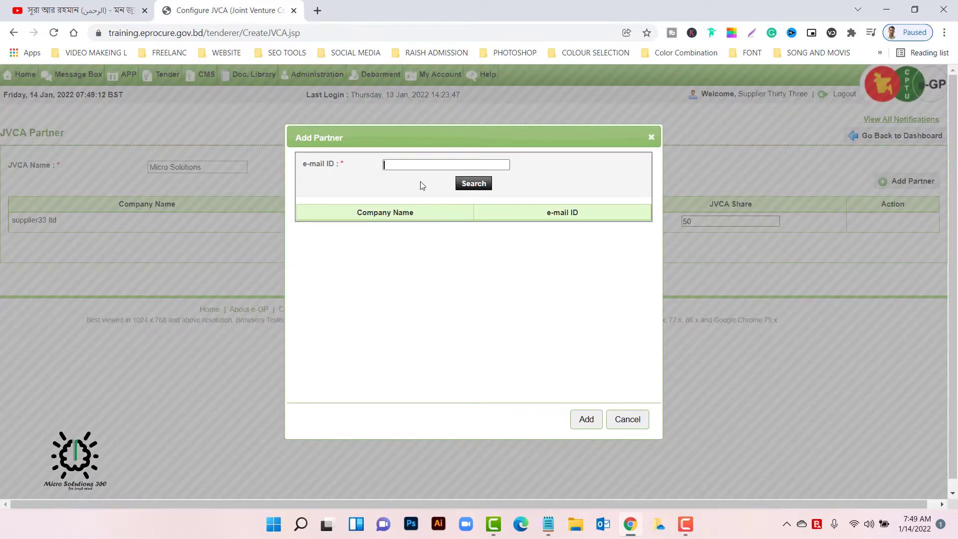
key("ctrl+v")
left_click(466, 184)
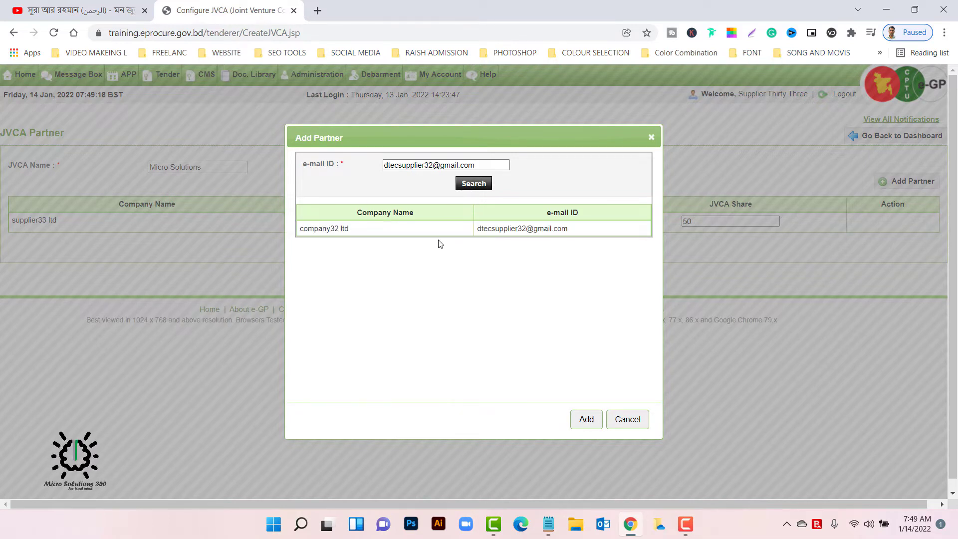
left_click(585, 419)
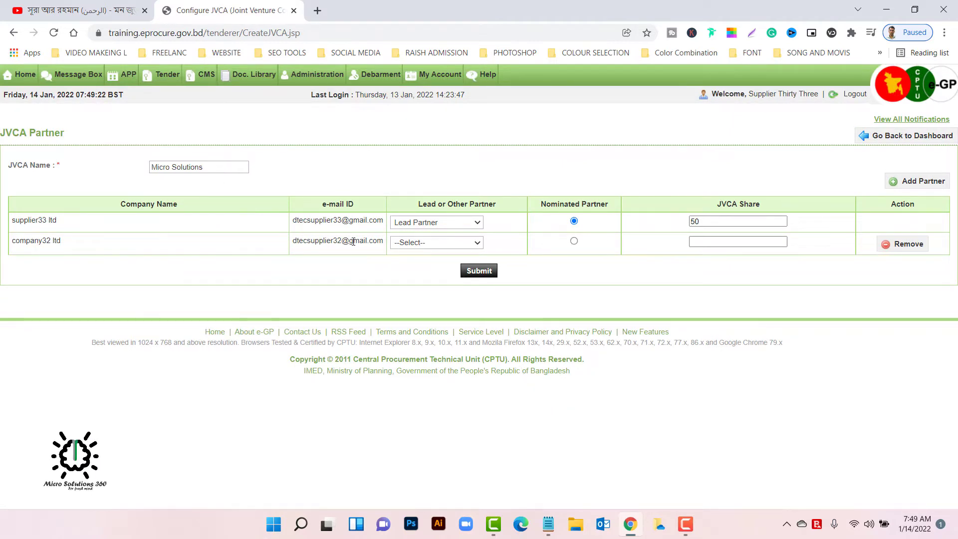
- Make company32 ltd an Other Partner with a 50 share and submit the JVCA
left_click(479, 243)
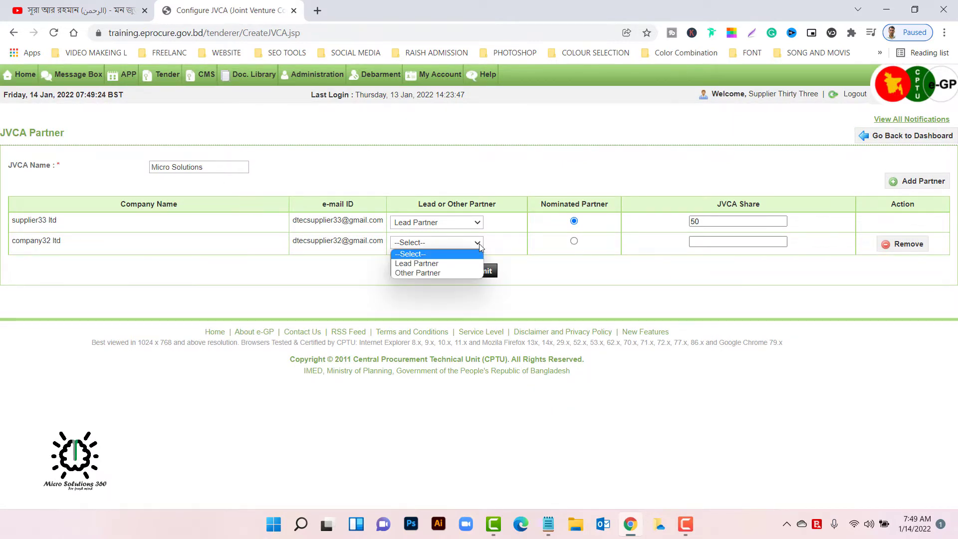
left_click(507, 226)
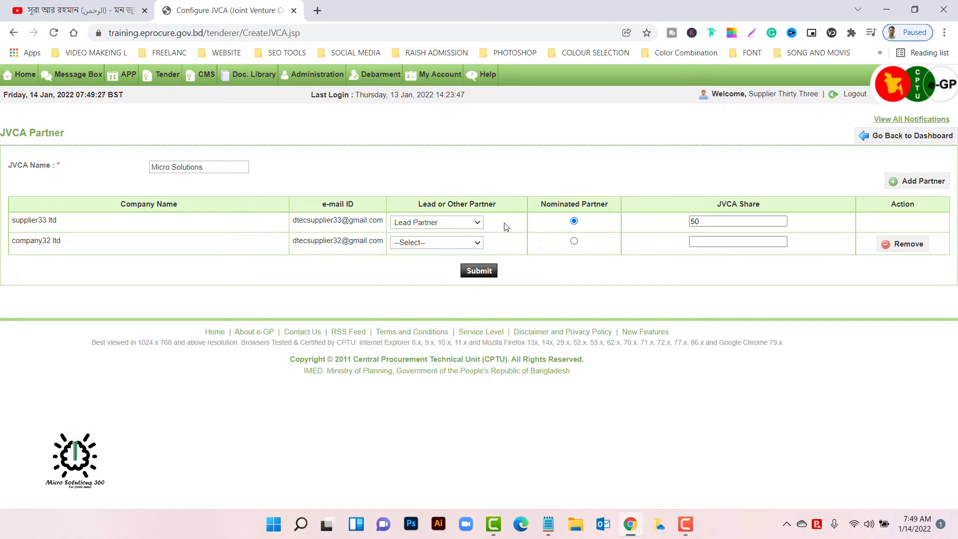
left_click(475, 244)
left_click(454, 273)
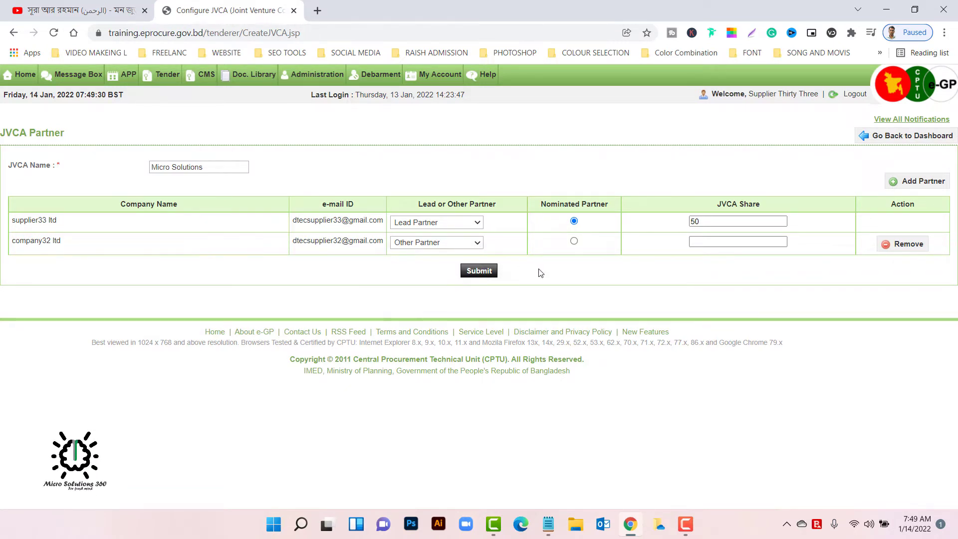
left_click(573, 242)
left_click(573, 221)
left_click(719, 242)
type("50")
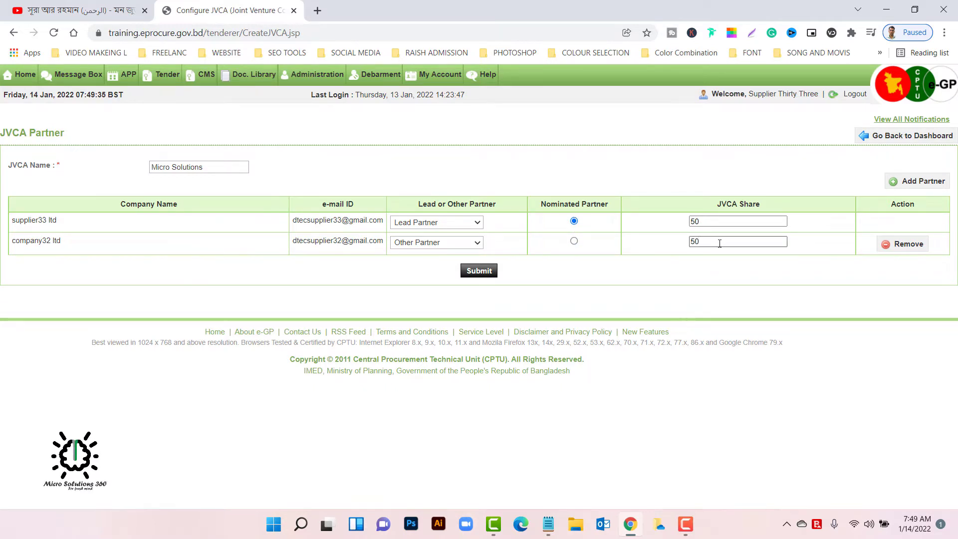
left_click(719, 278)
left_click(482, 273)
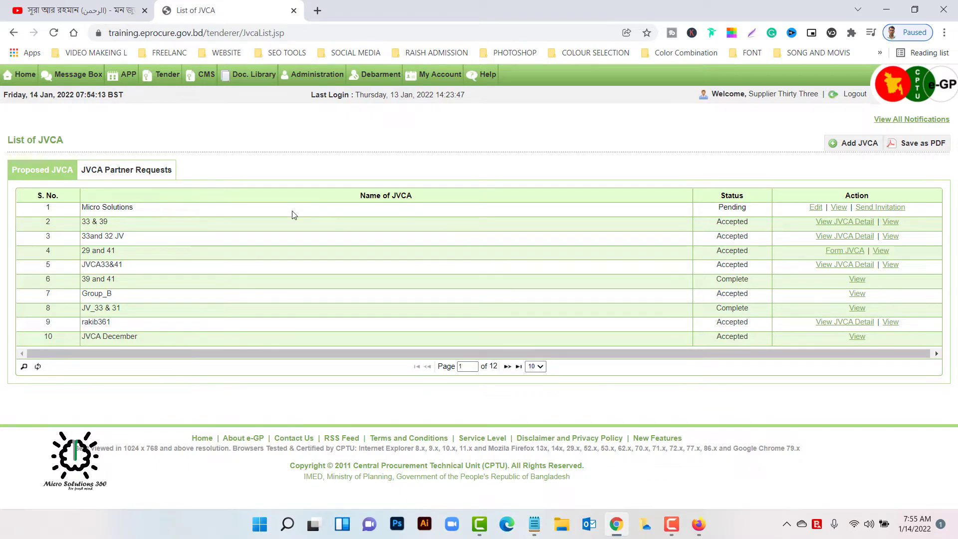
- Check JVCA Partner Requests, then return to the Proposed JVCA list showing Micro Solutions Pending
left_click(125, 174)
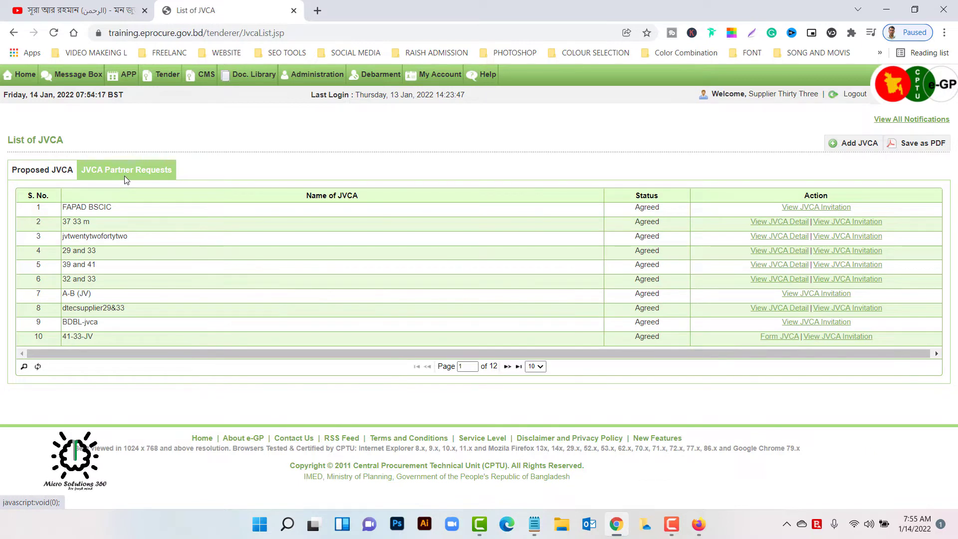
left_click(43, 170)
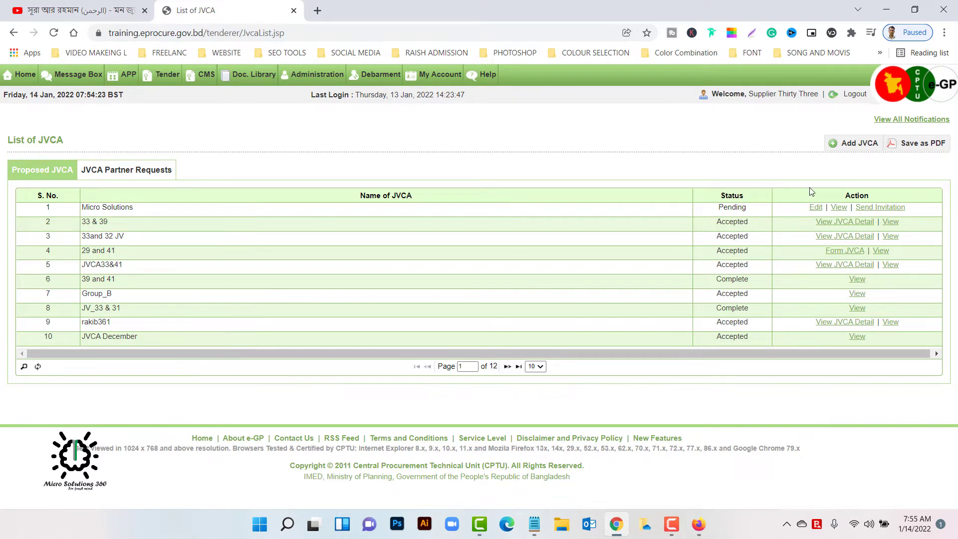
- Send the Micro Solutions partner invitation from its View JVCA page
left_click(886, 213)
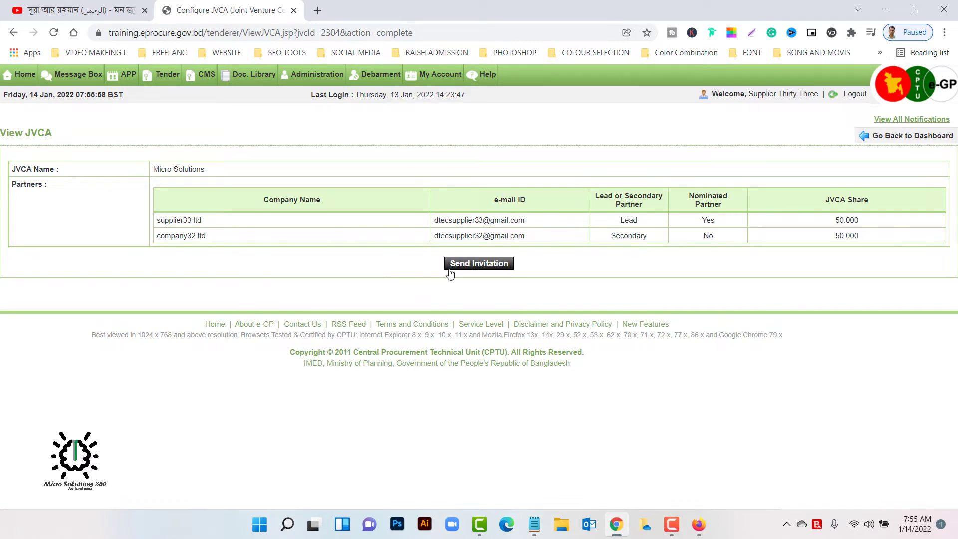
left_click(488, 264)
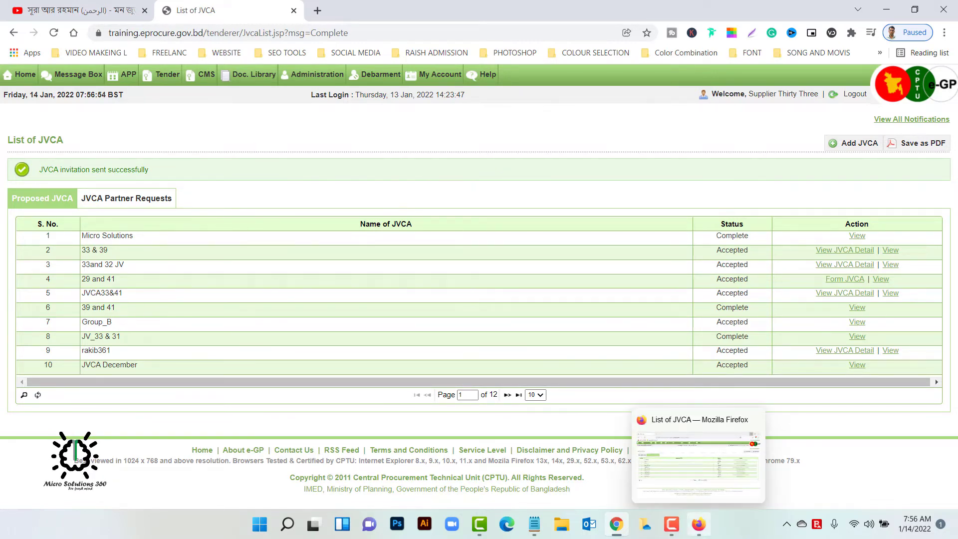
- In the partner's Firefox session, reach Tender > Propose JVCA > JVCA Partner Requests
left_click(698, 524)
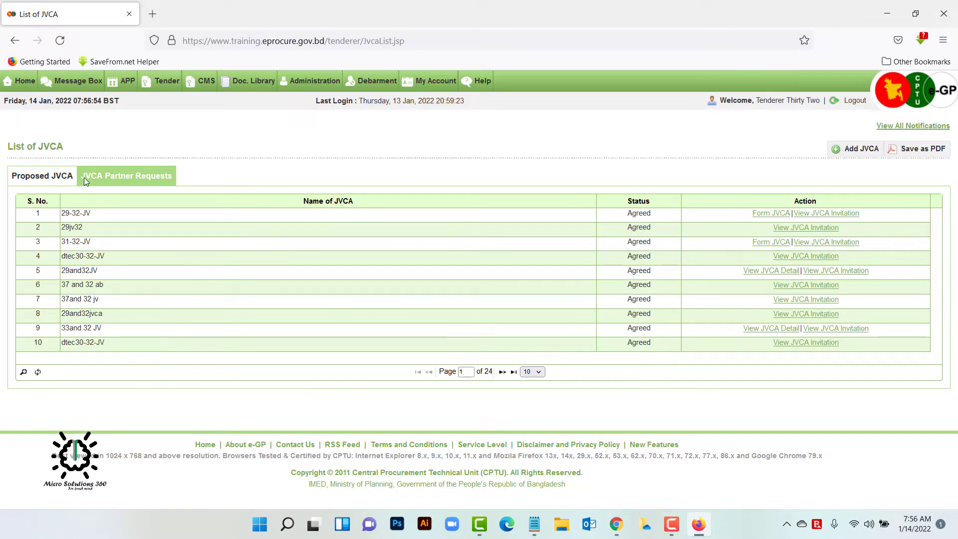
left_click(25, 82)
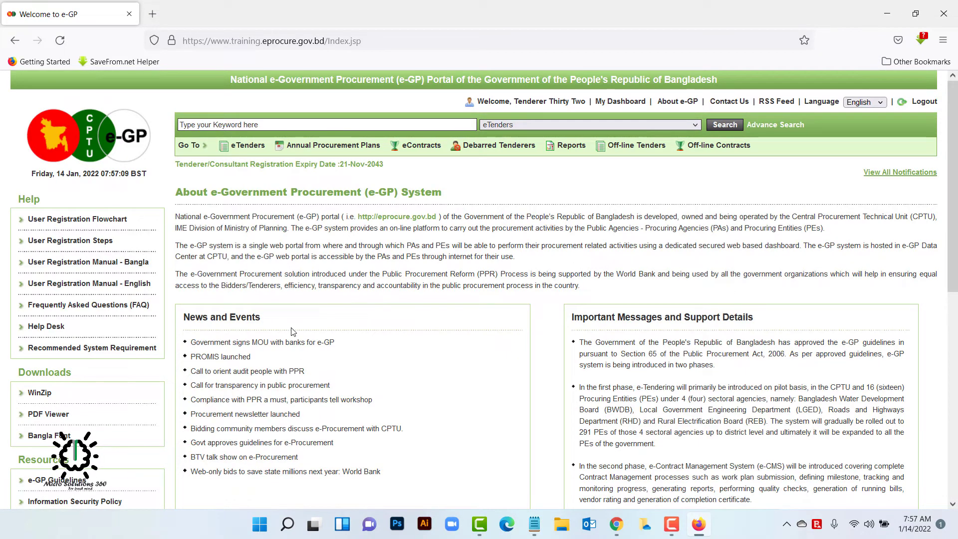
left_click(618, 101)
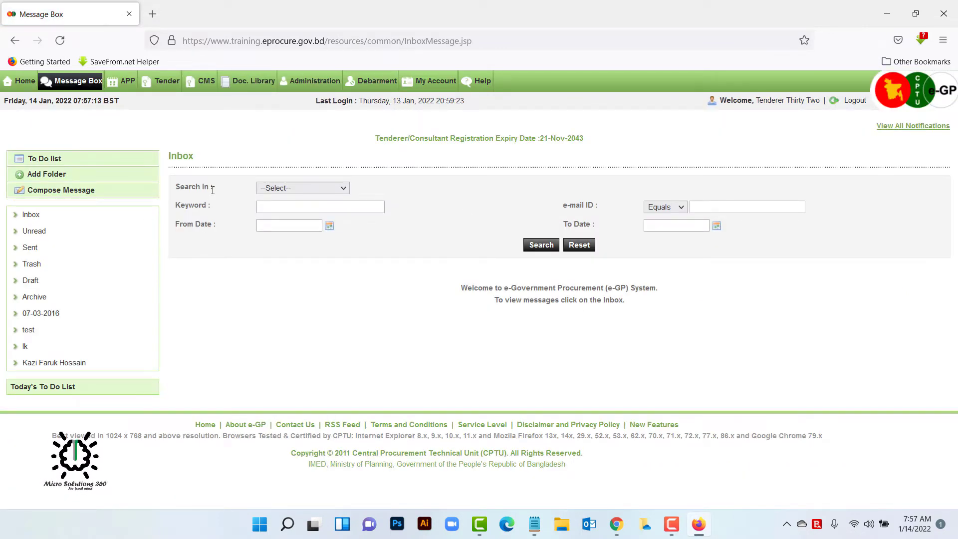
left_click(162, 84)
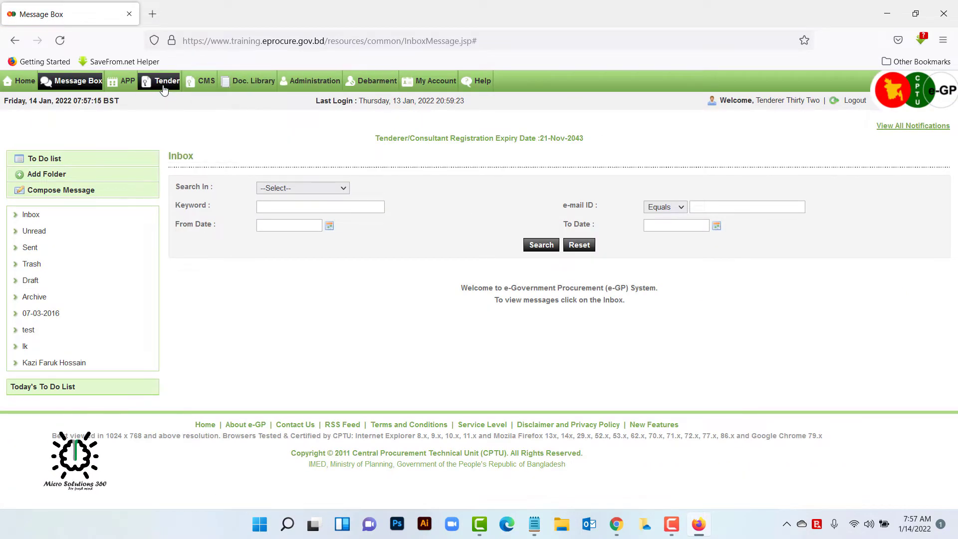
mouse_move(170, 80)
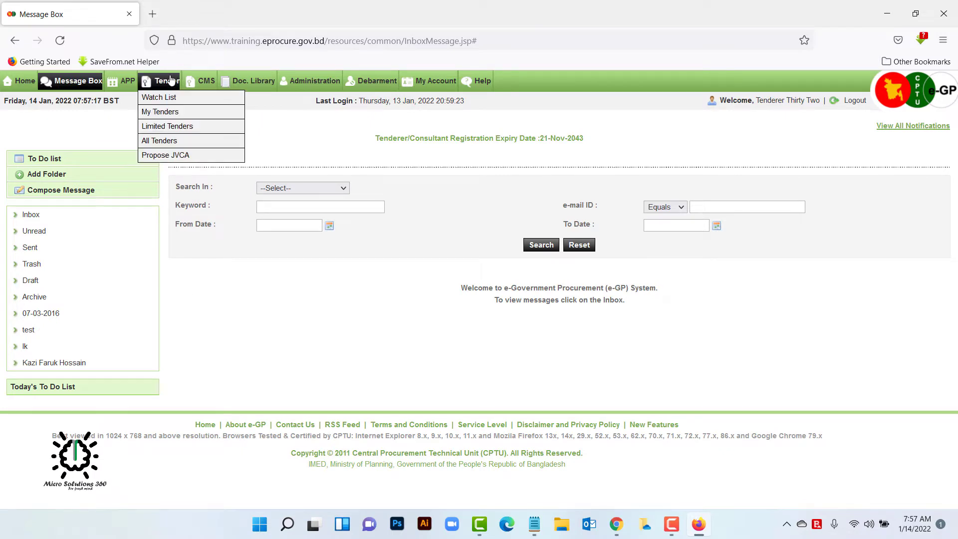
left_click(182, 155)
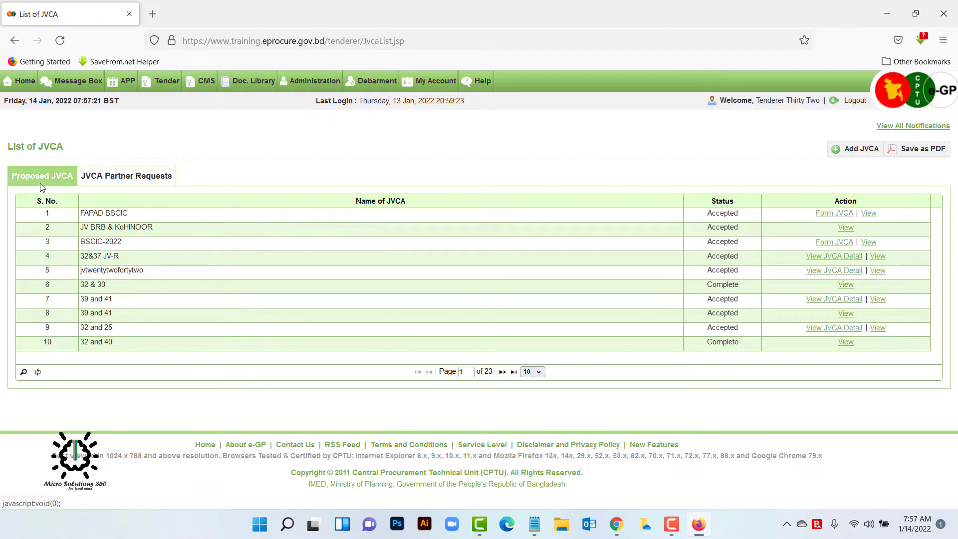
left_click(125, 182)
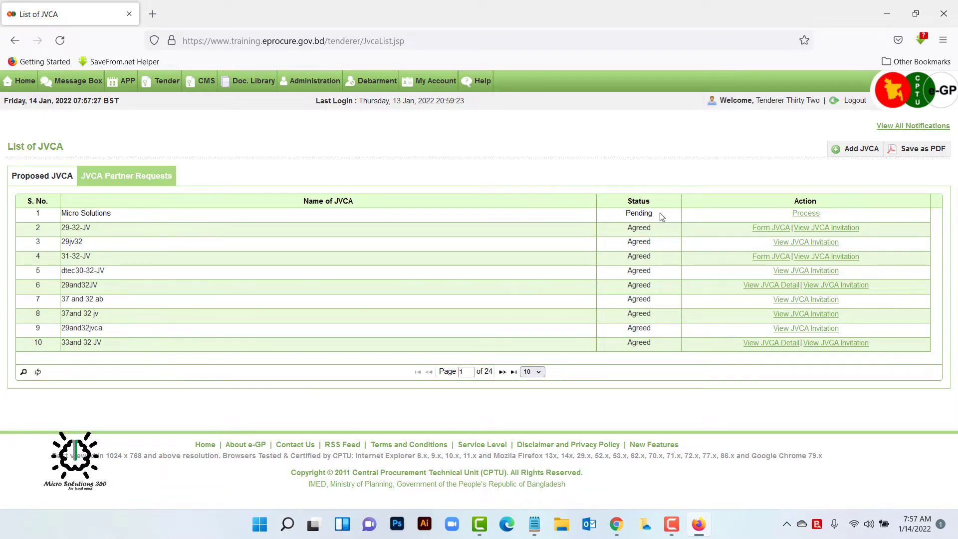
- Process the Micro Solutions request, choosing I Agree and confirming
left_click(806, 214)
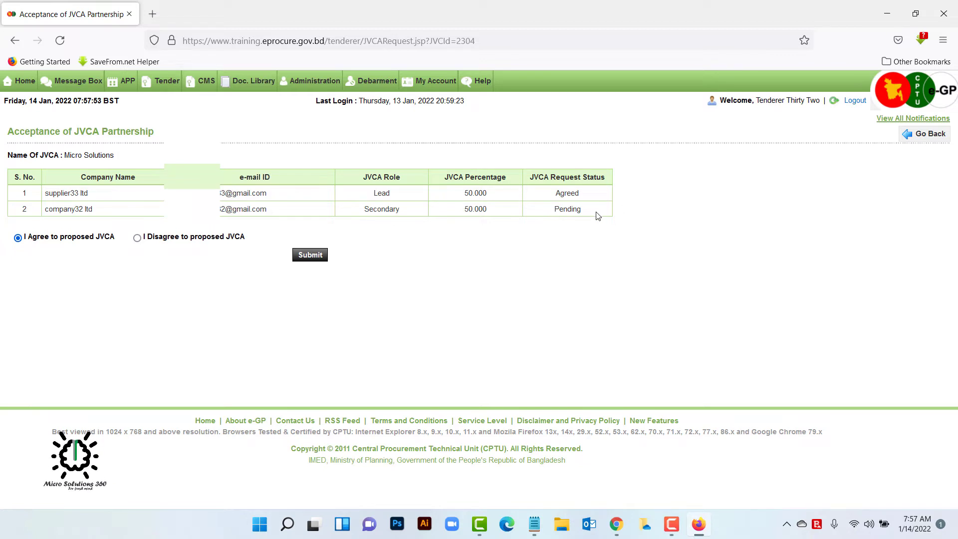
left_click(315, 259)
left_click(533, 310)
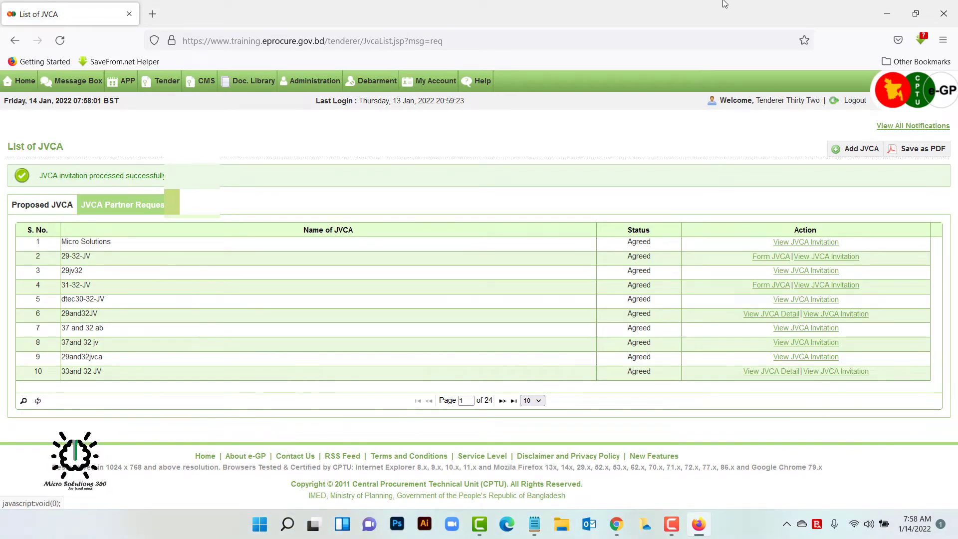
- Return to the lead supplier's Chrome session and refresh the list to show Micro Solutions Accepted
left_click(884, 12)
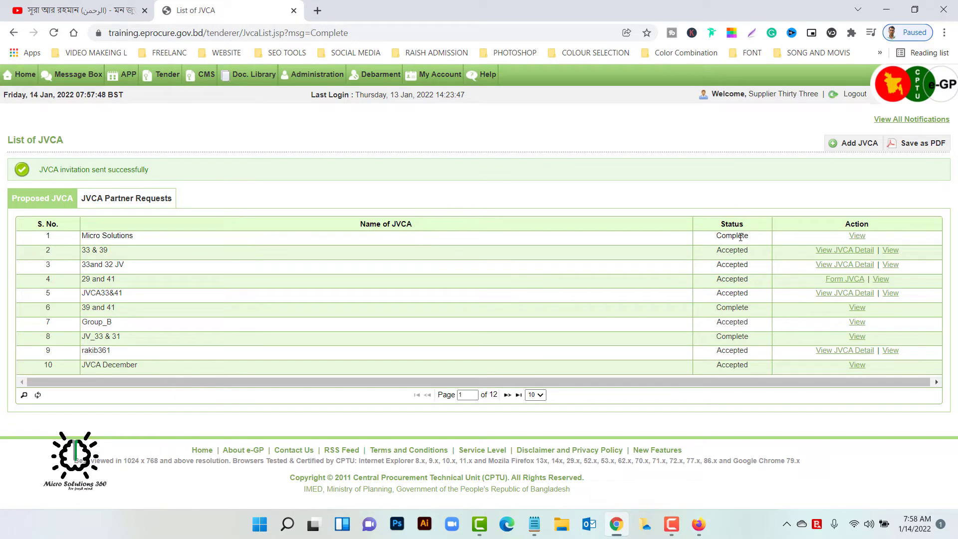
left_click(53, 32)
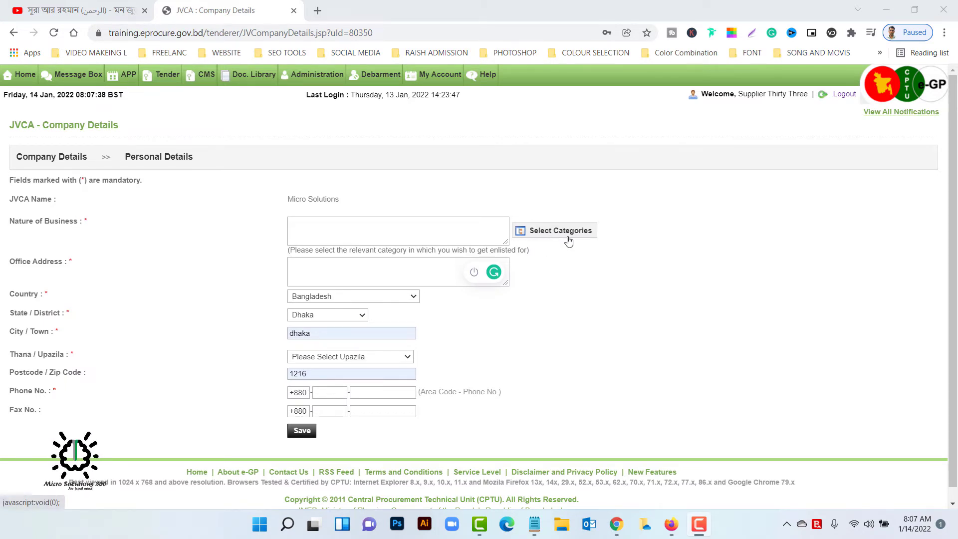
- Open the CPV category picker for nature of business and expand Electrical machinery
left_click(549, 235)
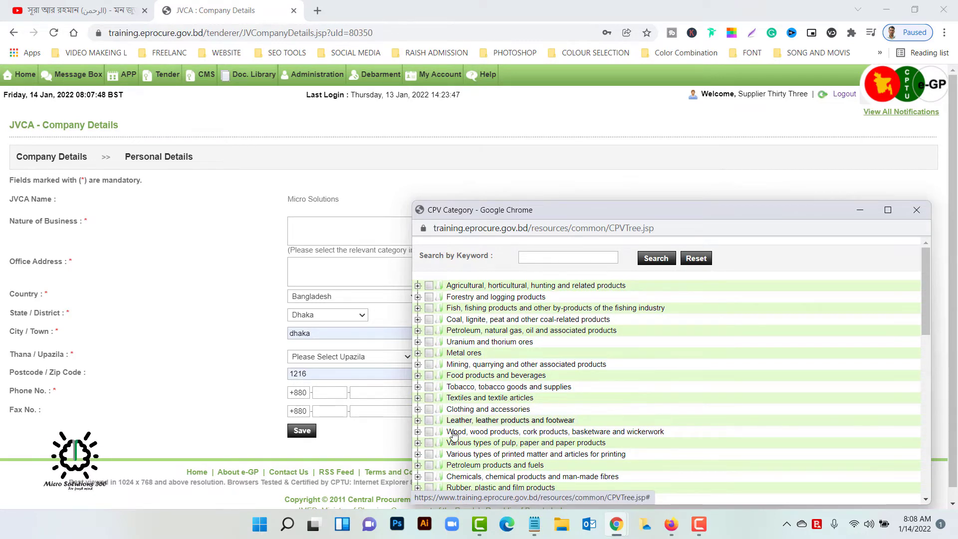
scroll(454, 441, "down", 4)
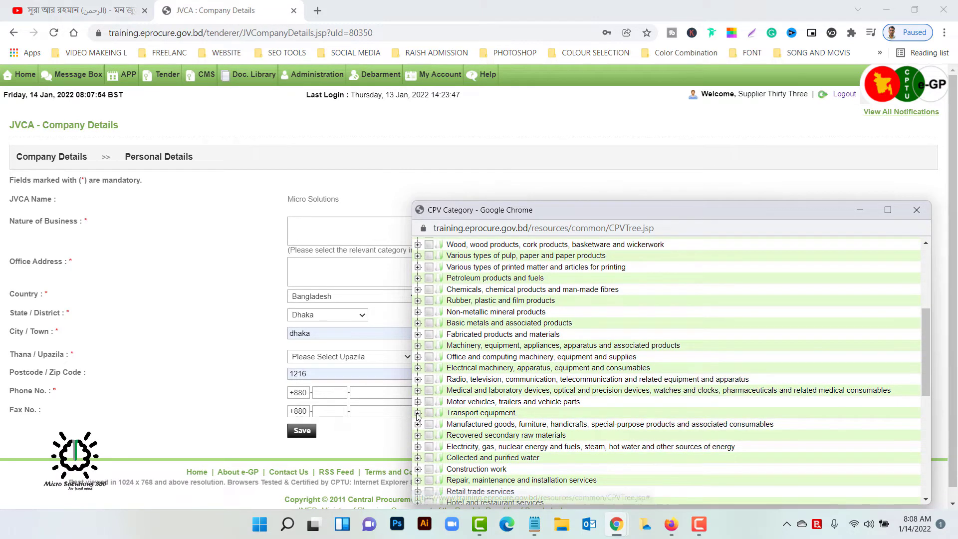
left_click(419, 414)
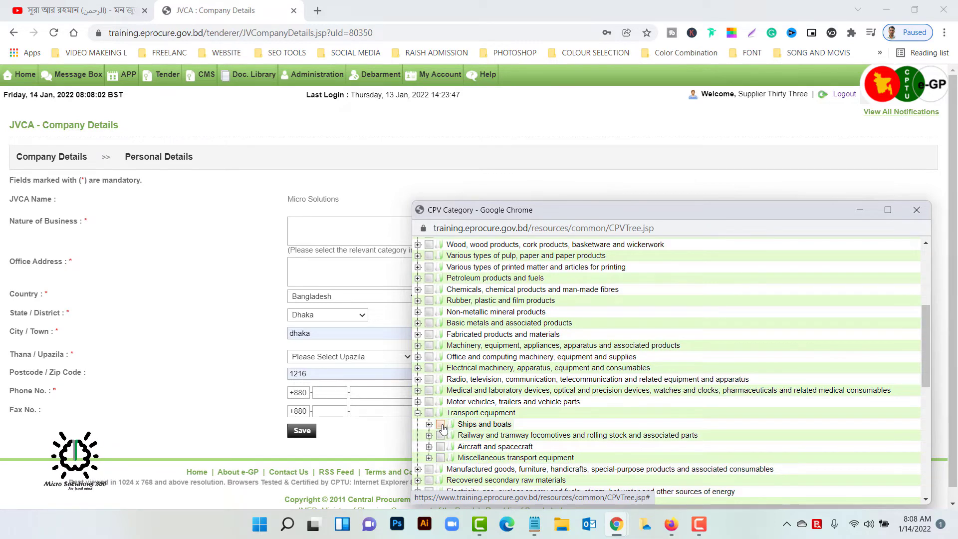
left_click(418, 368)
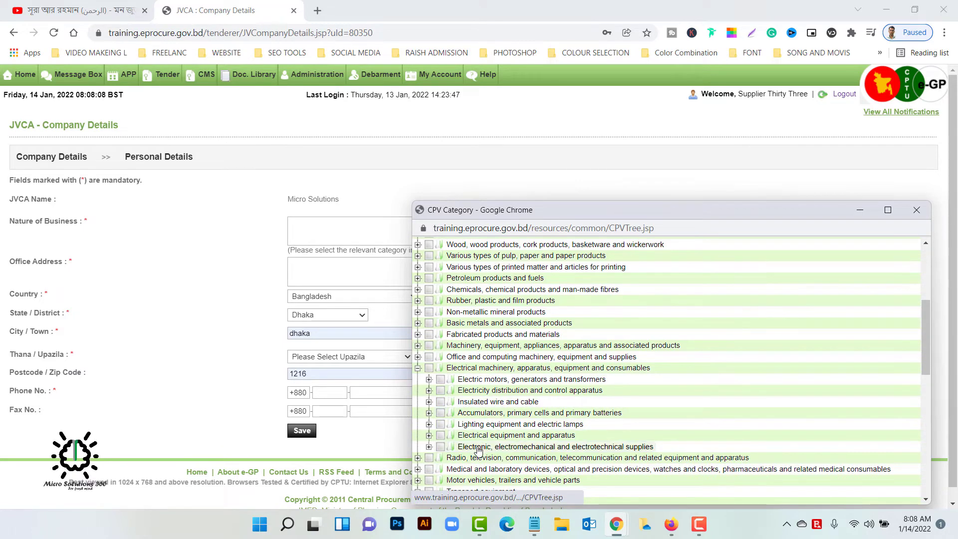
- Tick all seven Electrical machinery subcategories, from electric motors to electrical equipment and apparatus
left_click(441, 435)
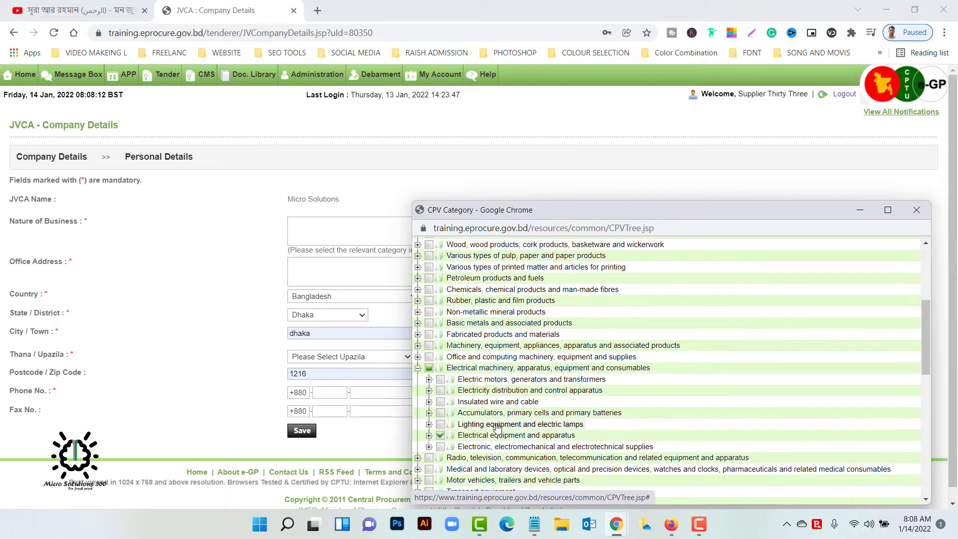
left_click(441, 447)
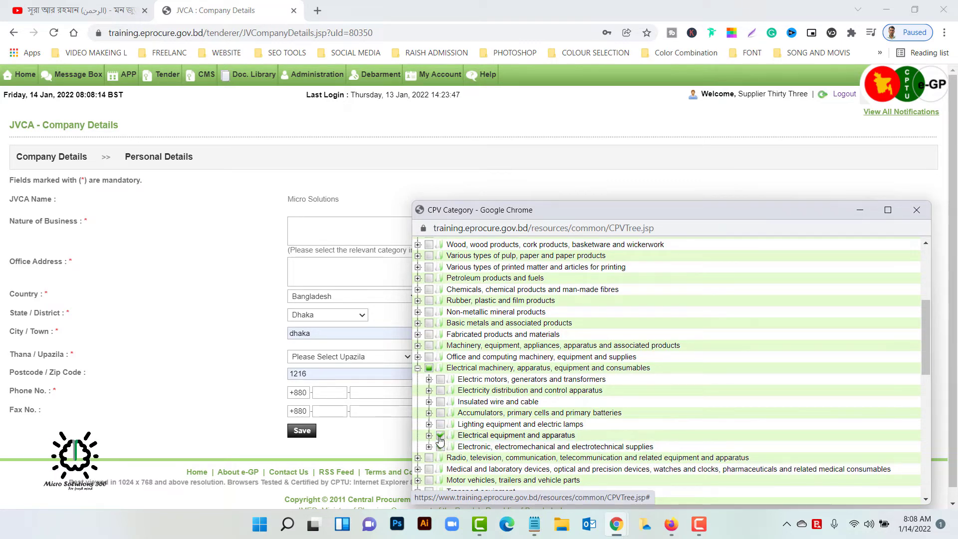
left_click(440, 424)
left_click(440, 413)
left_click(440, 402)
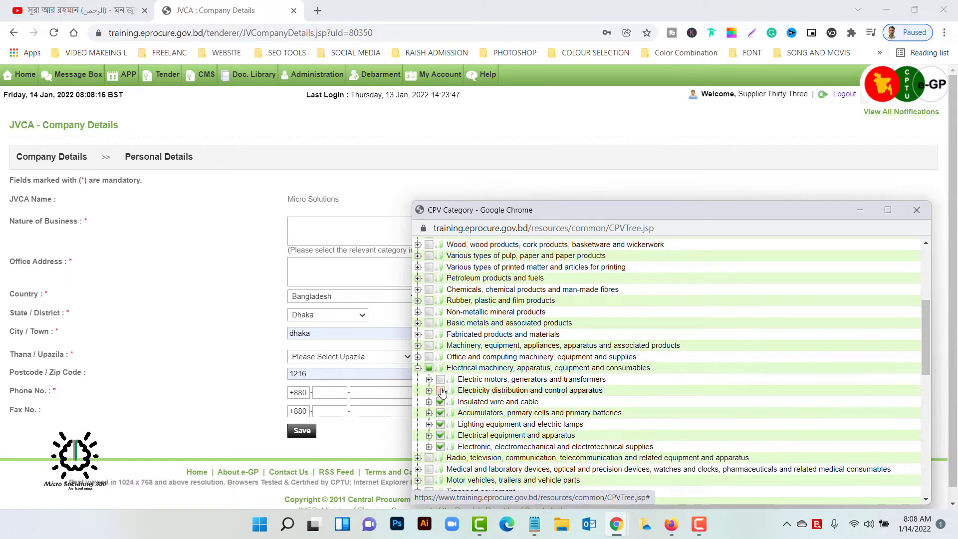
left_click(440, 391)
left_click(441, 380)
scroll(789, 379, "down", 10)
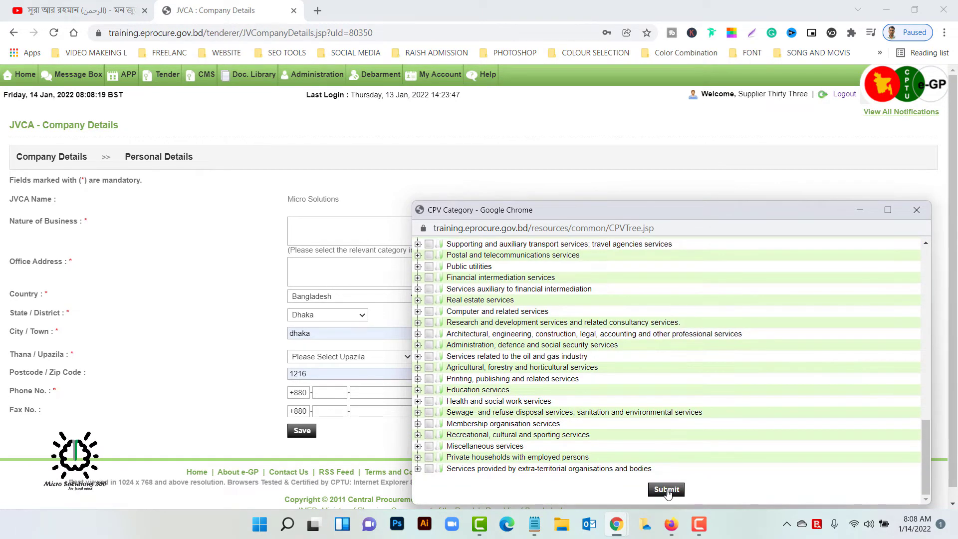
- Submit the CPV choices, set Thana/Upazila to Dhaka North City Corporation, and save company details
left_click(667, 491)
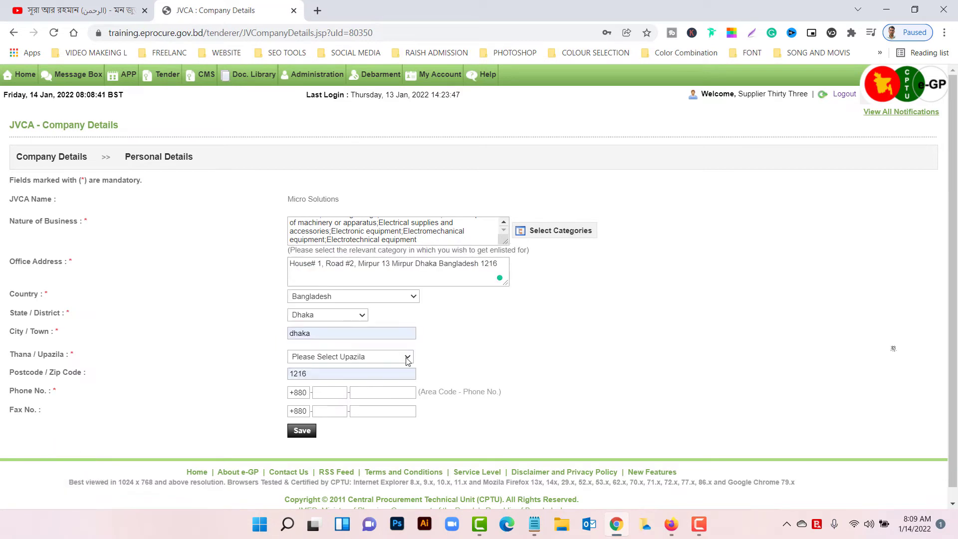
left_click(407, 358)
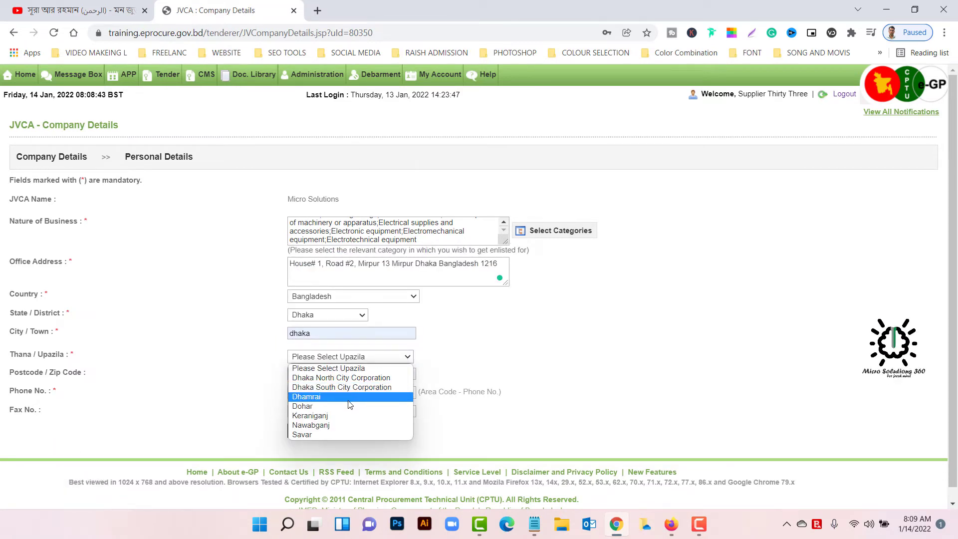
left_click(364, 379)
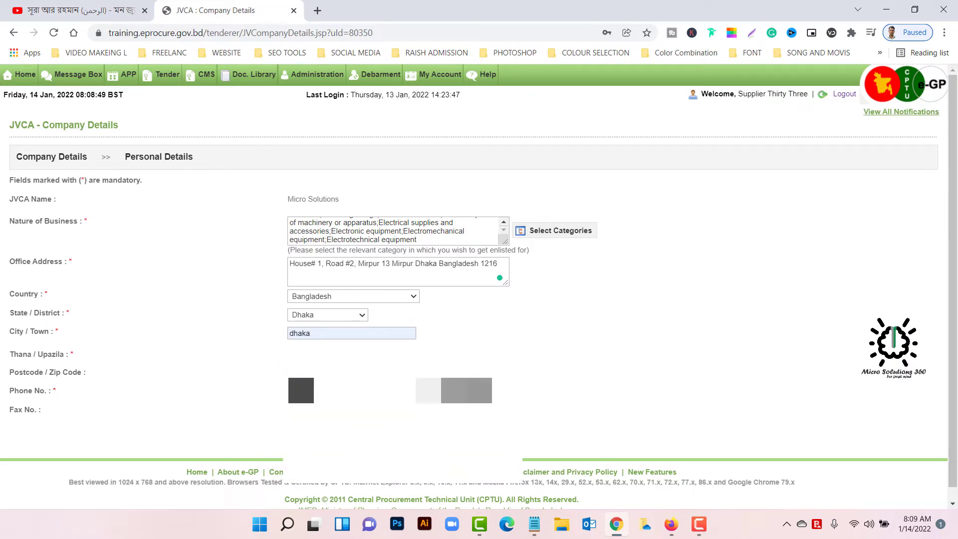
scroll(479, 286, "down", 1)
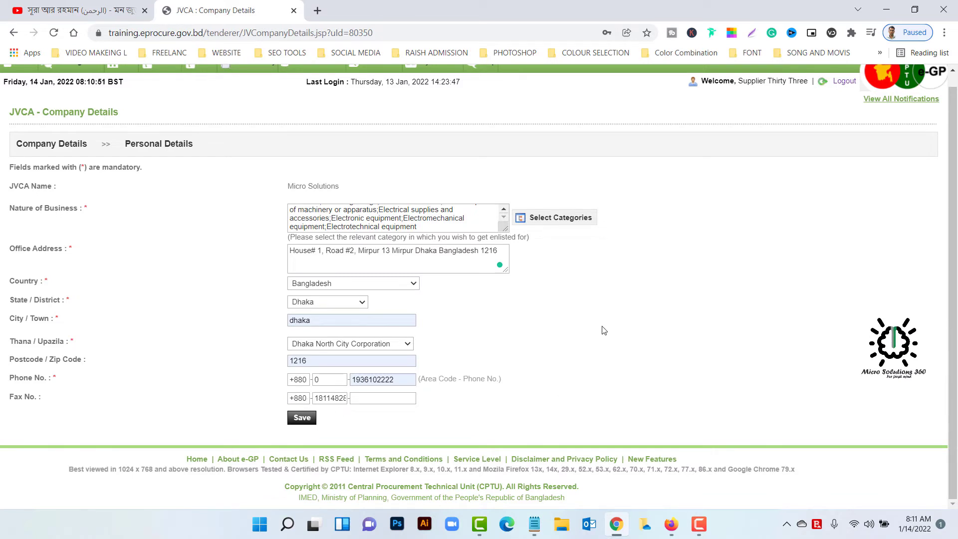
left_click(301, 419)
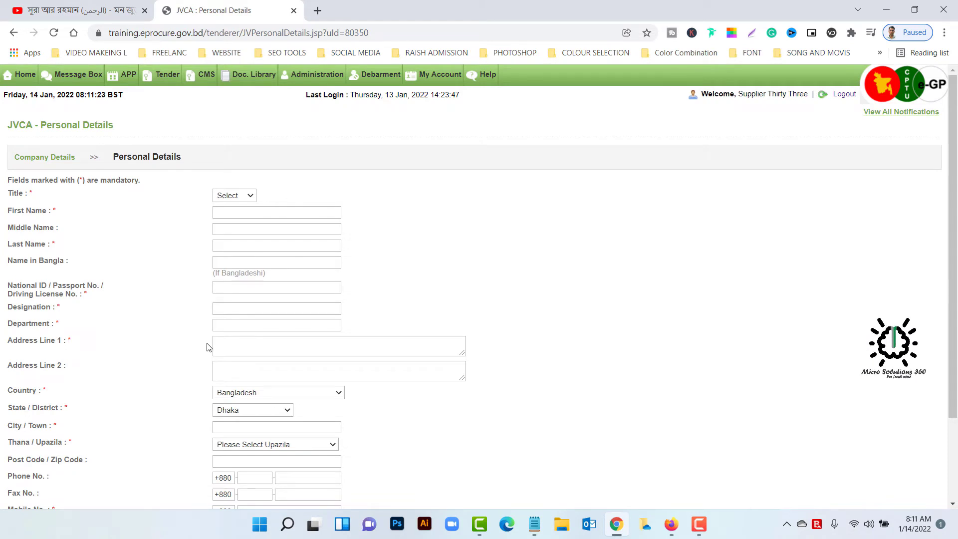
- Look over the empty Personal Details form and open its Title dropdown
scroll(208, 345, "down", 3)
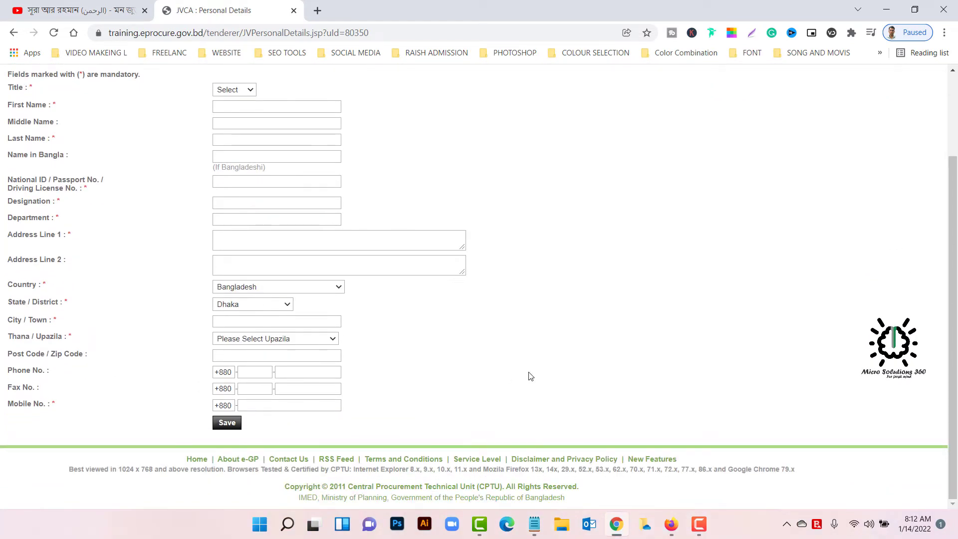
scroll(531, 376, "up", 3)
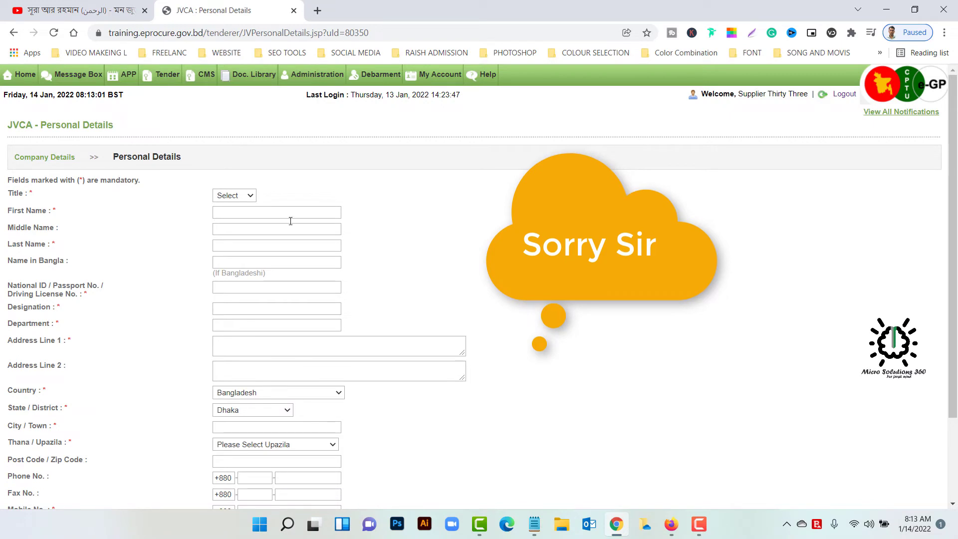
left_click(251, 197)
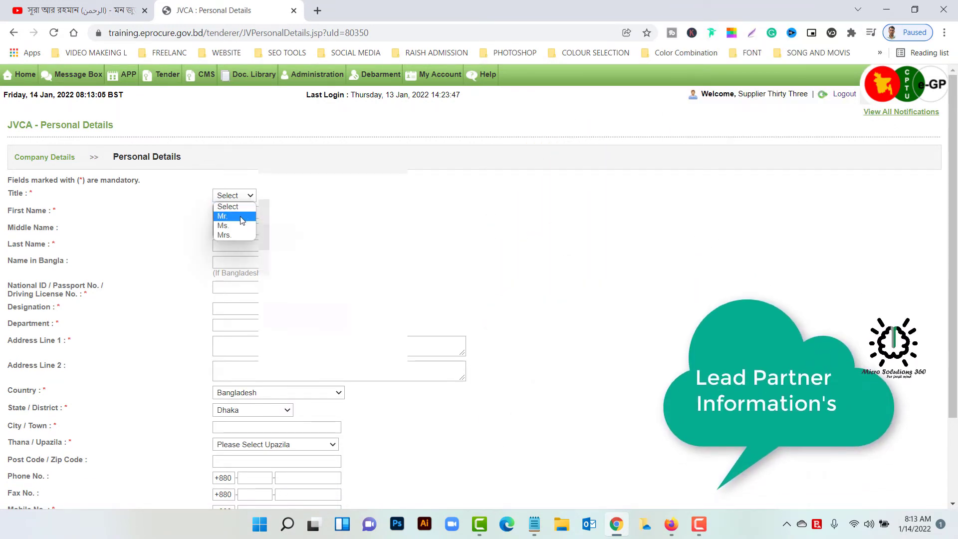
- Set the title to Mr. and fill the lead partner's first name from the saved suggestion
left_click(241, 218)
left_click(242, 214)
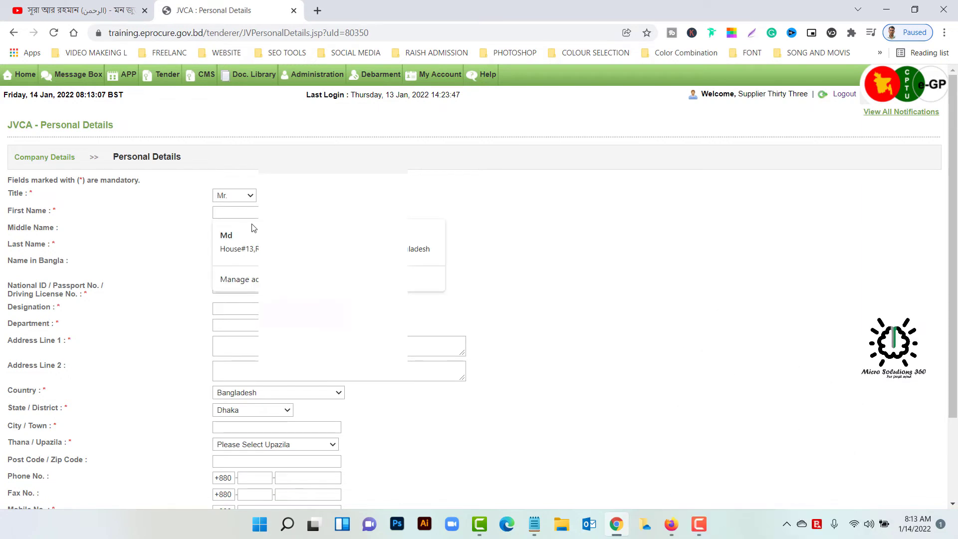
left_click(463, 177)
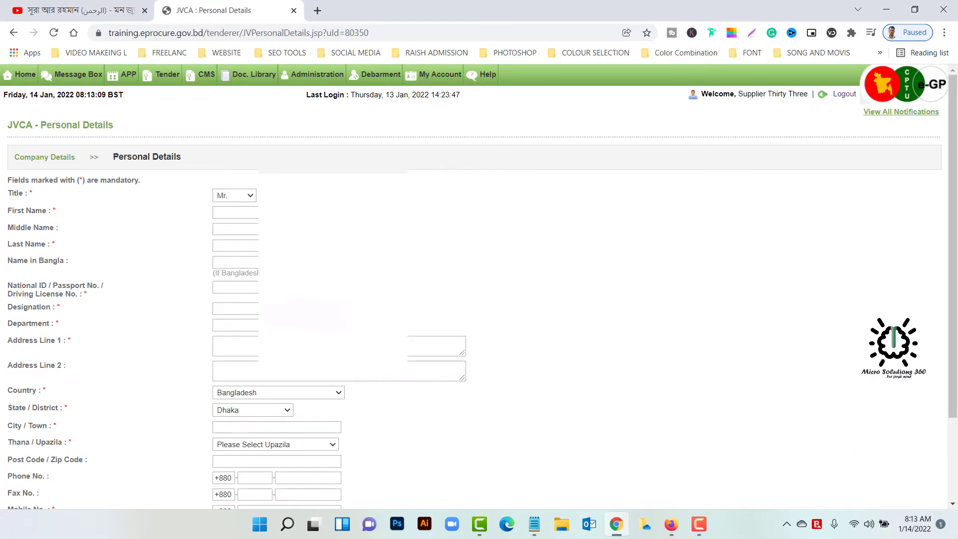
left_click(234, 212)
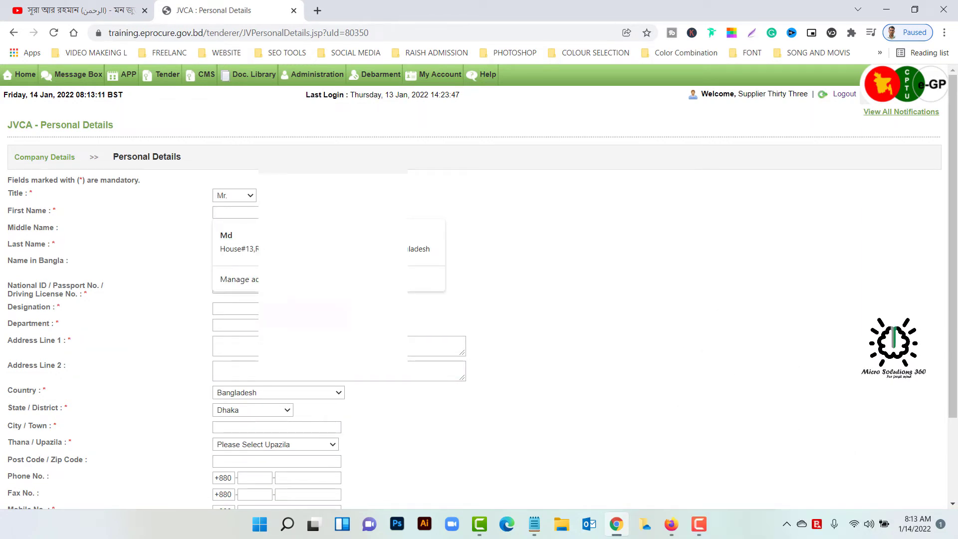
type("MD")
key("BackSpace")
key("BackSpace")
key("BackSpace")
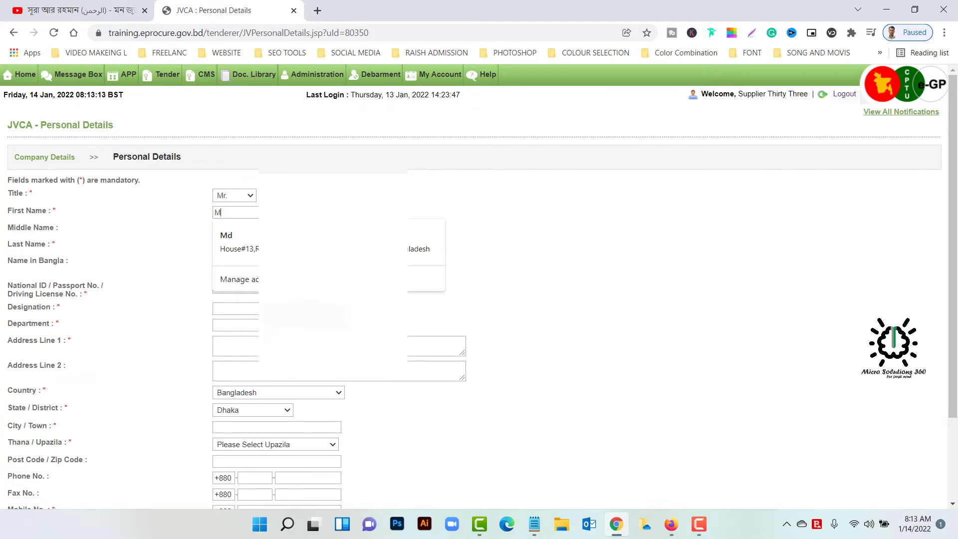
type("md ra")
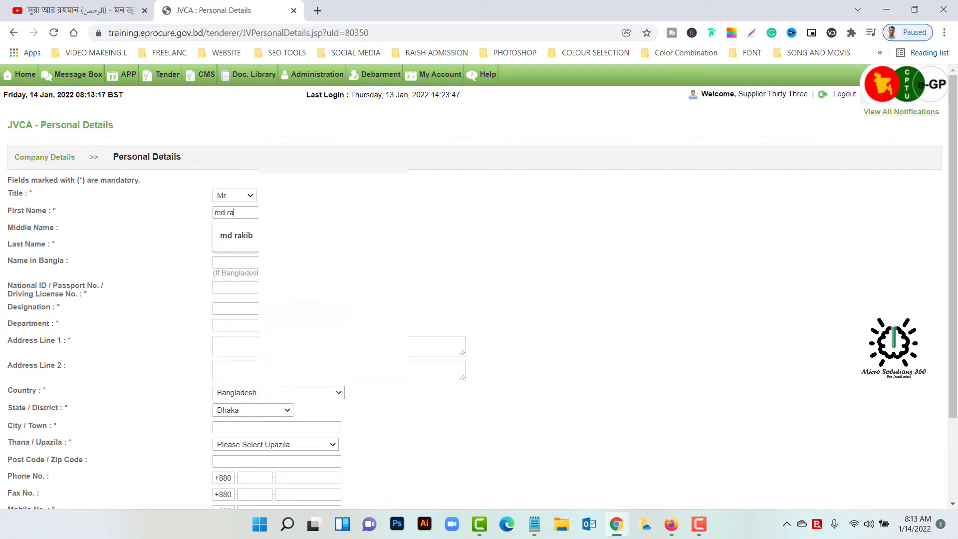
key("Down")
key("Return")
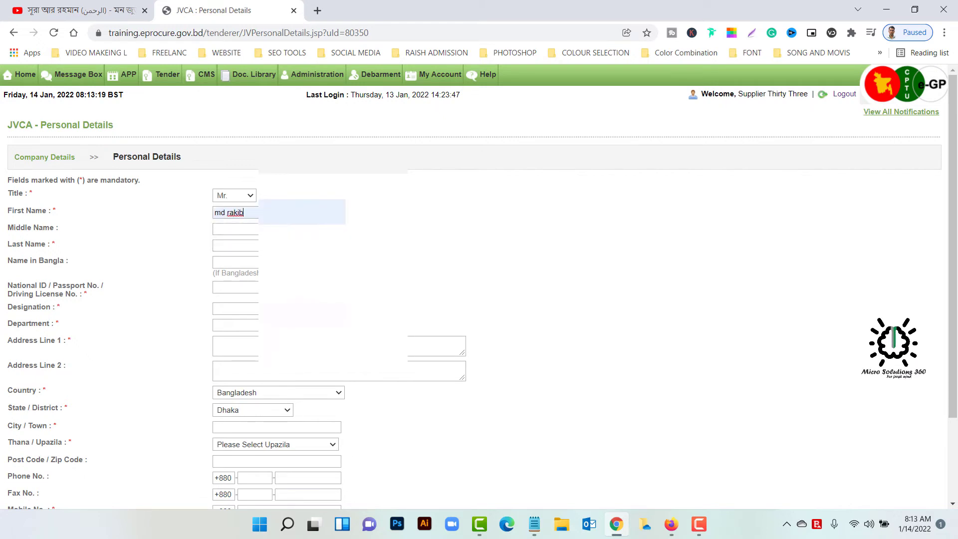
- Enter the lead partner's middle and last names
left_click(236, 229)
left_click(235, 245)
left_click(234, 262)
- Fill the National ID, designation Manager and department Sales from saved suggestions
left_click(243, 288)
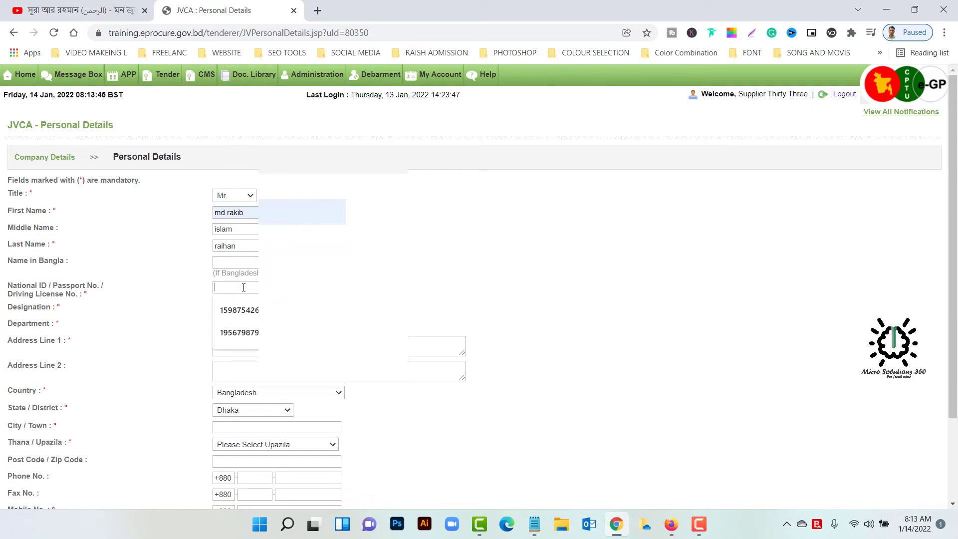
left_click(240, 310)
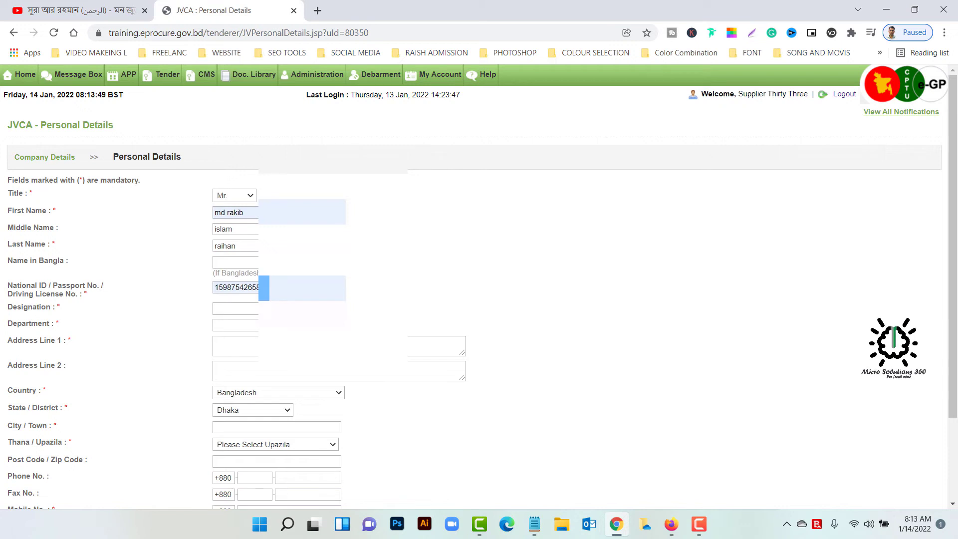
left_click(237, 308)
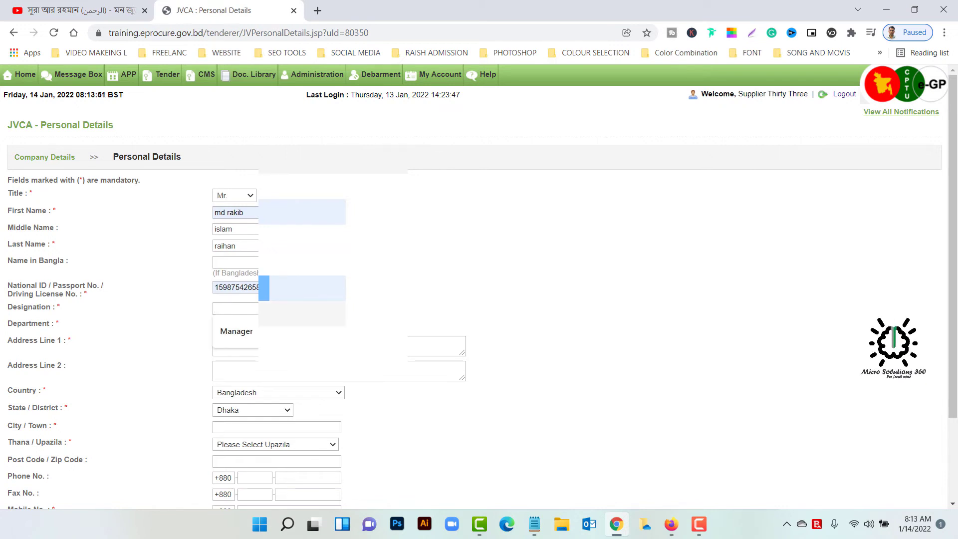
left_click(237, 331)
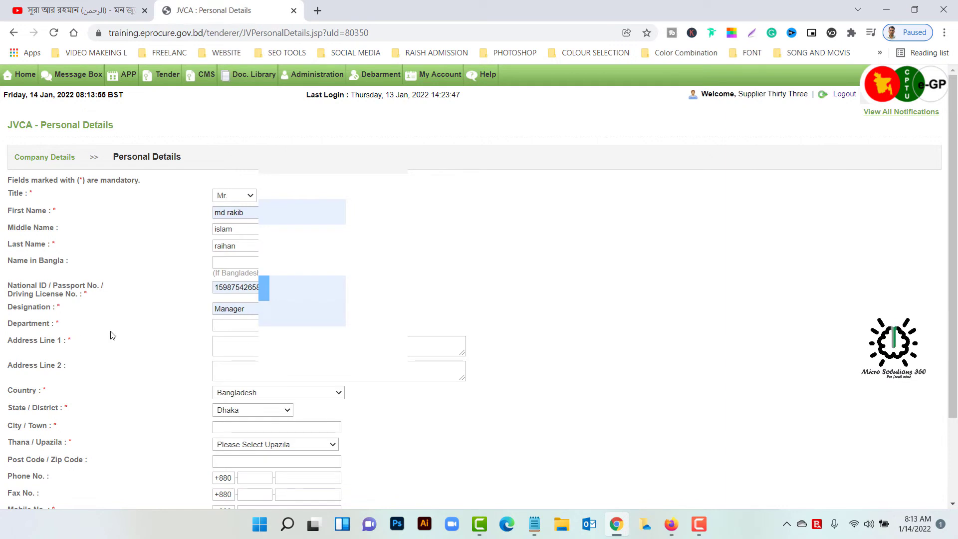
left_click(235, 325)
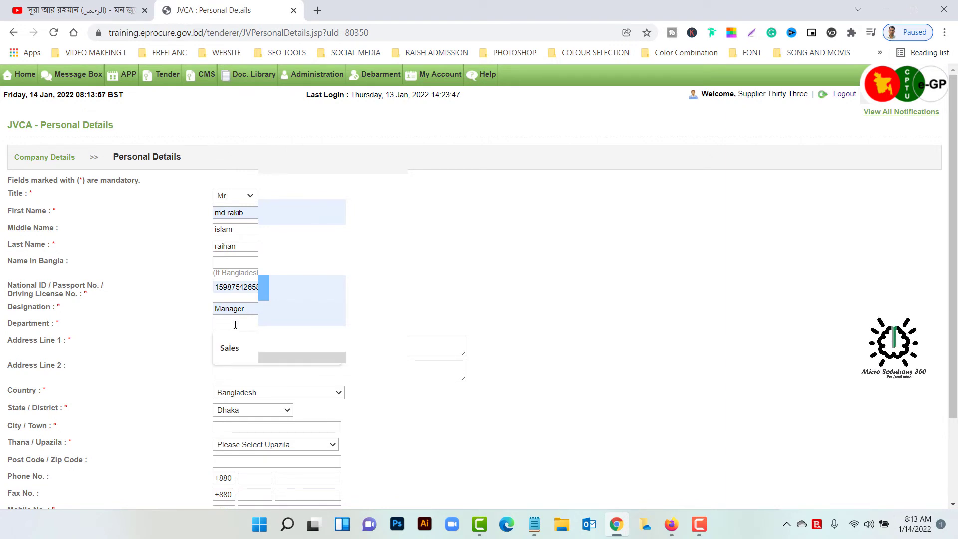
key("Down")
key("Tab")
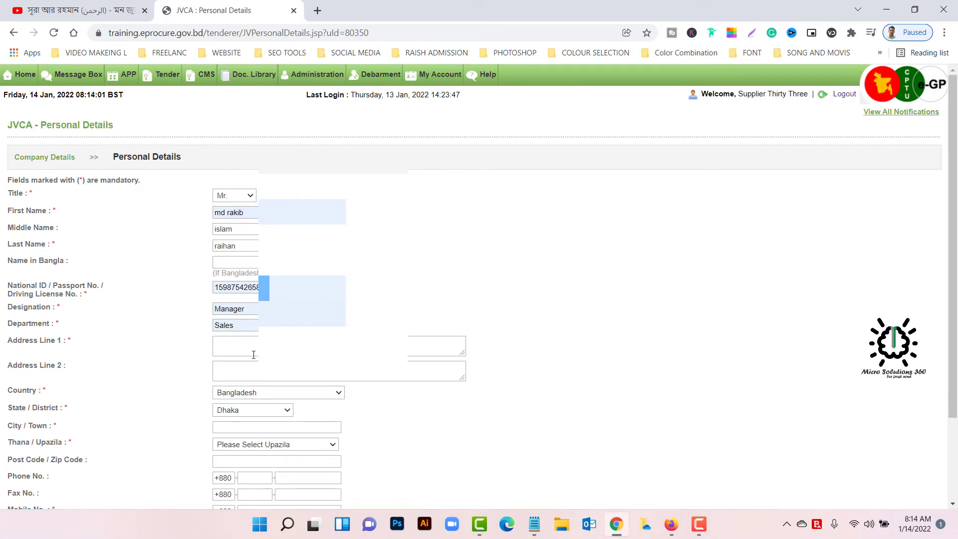
- Paste the office address into both address lines and correct Address Line 2's area number
key("ctrl+v")
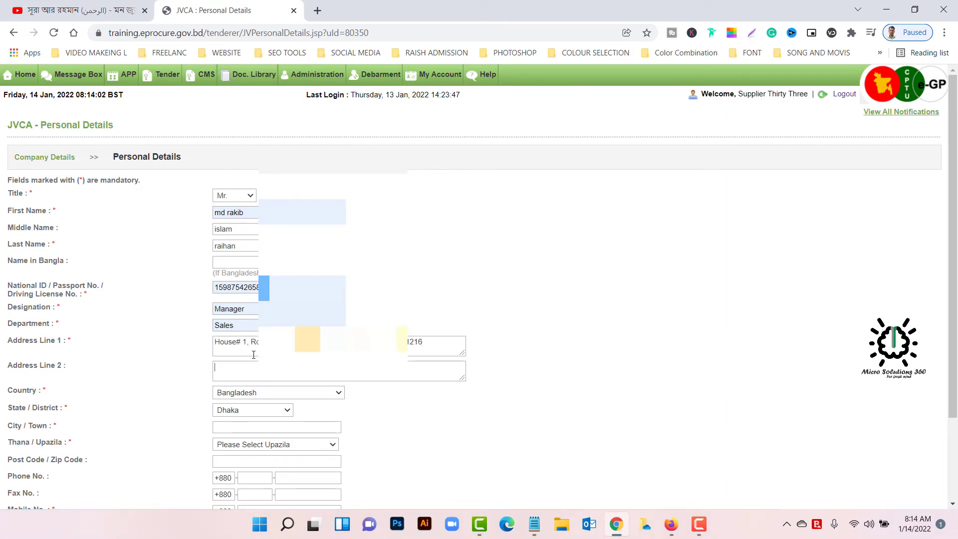
key("Tab")
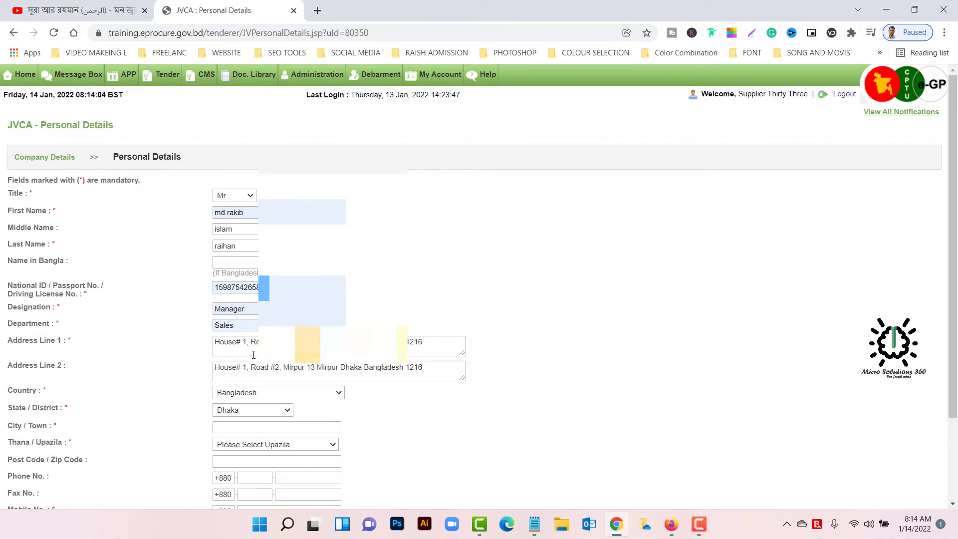
left_click(315, 368)
key("BackSpace")
key("BackSpace")
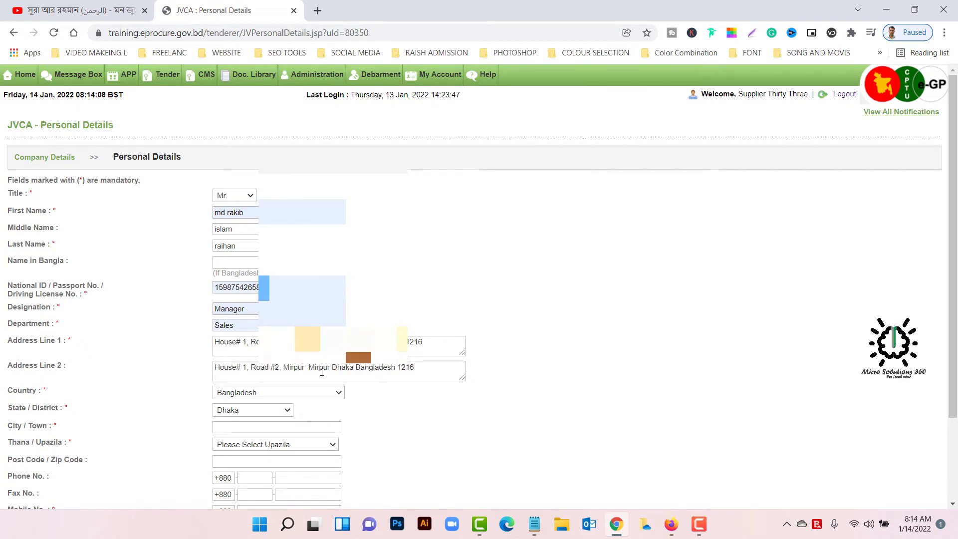
type("12")
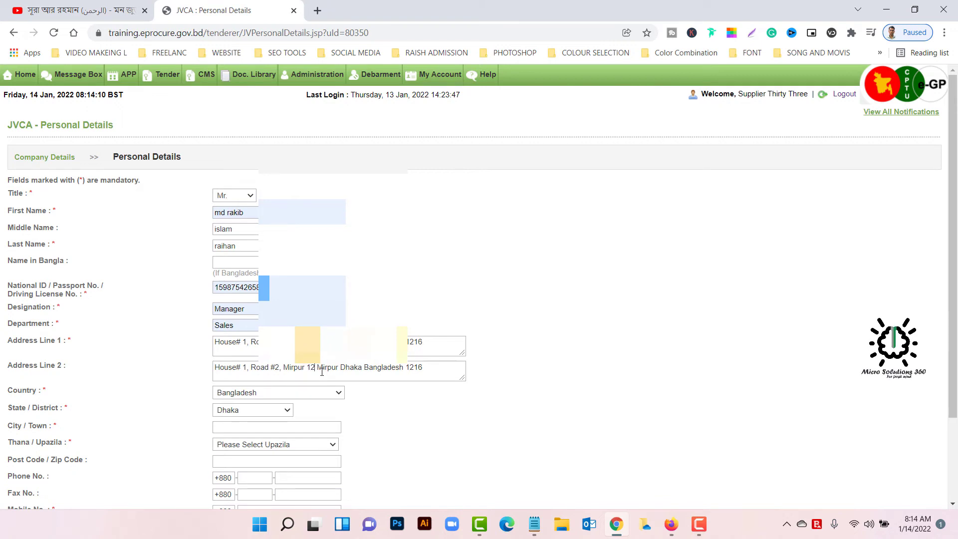
scroll(439, 361, "down", 1)
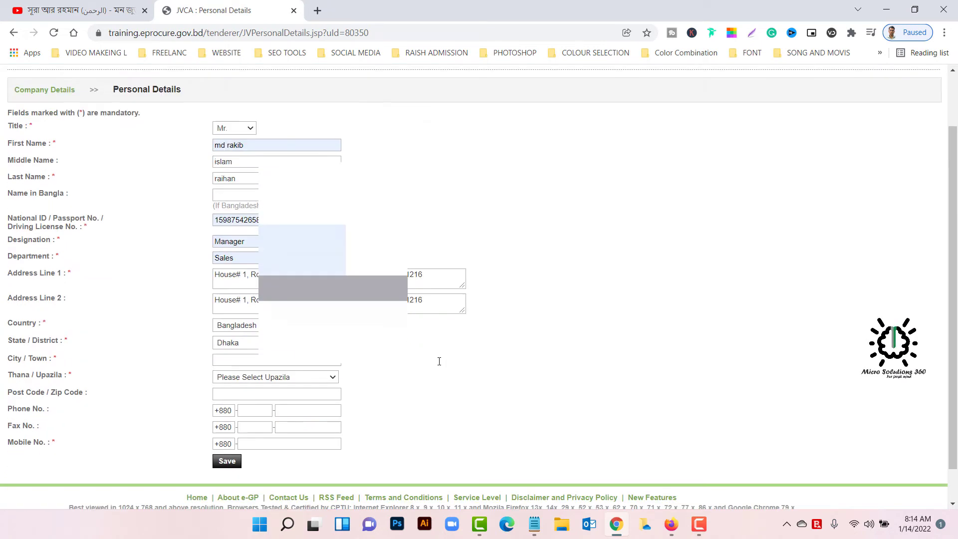
scroll(439, 362, "down", 1)
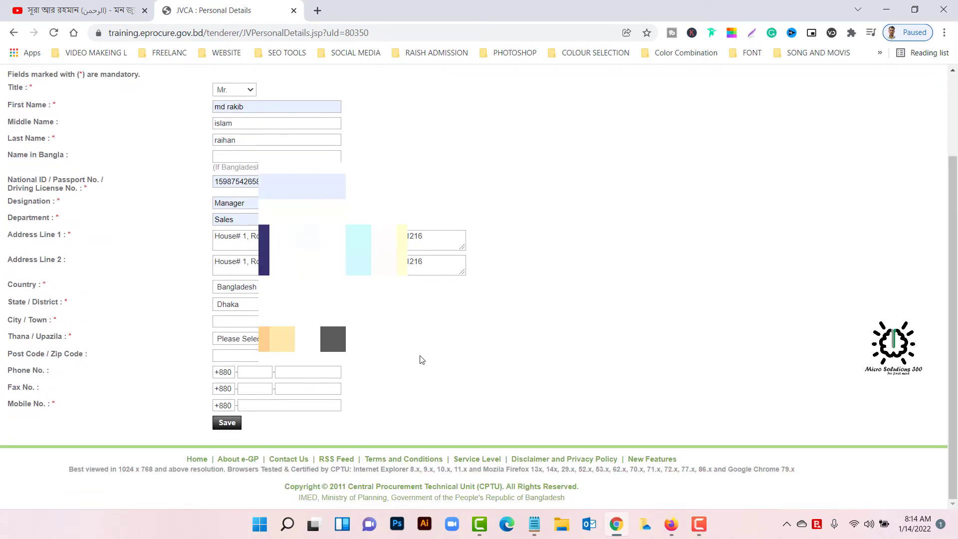
- Enter City/Town Dhaka and choose Dhaka North City Corporation as the thana
left_click(239, 322)
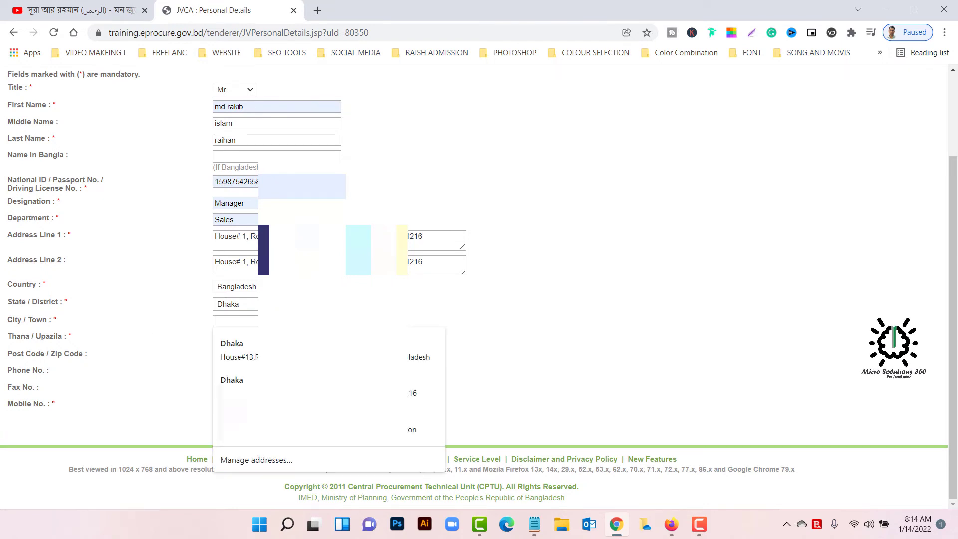
type("Dhaka")
key("Escape")
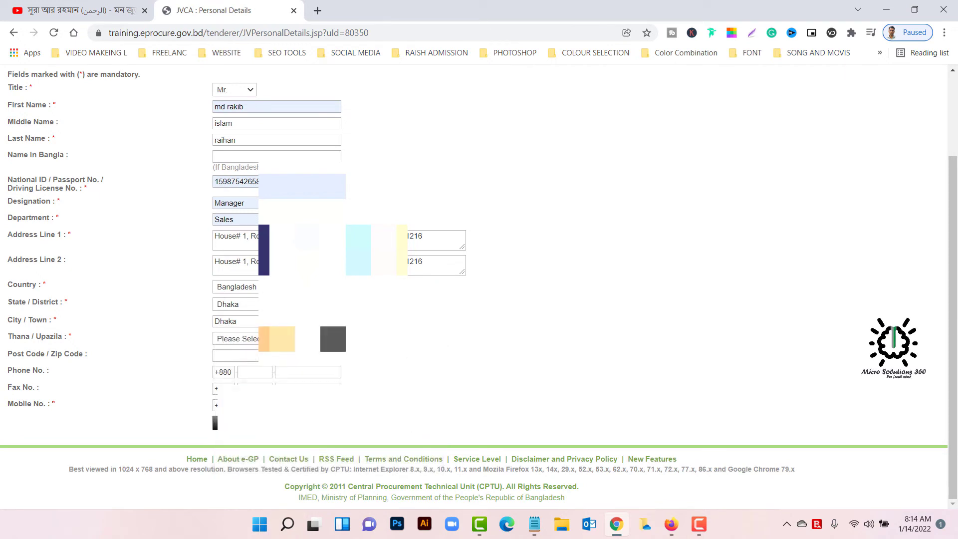
key("Tab")
key("alt+Down")
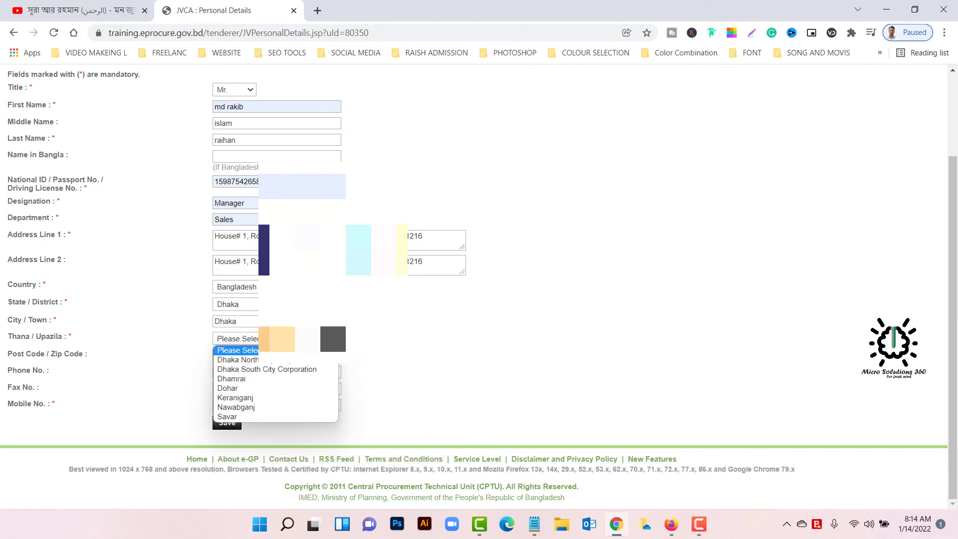
key("Down")
key("Return")
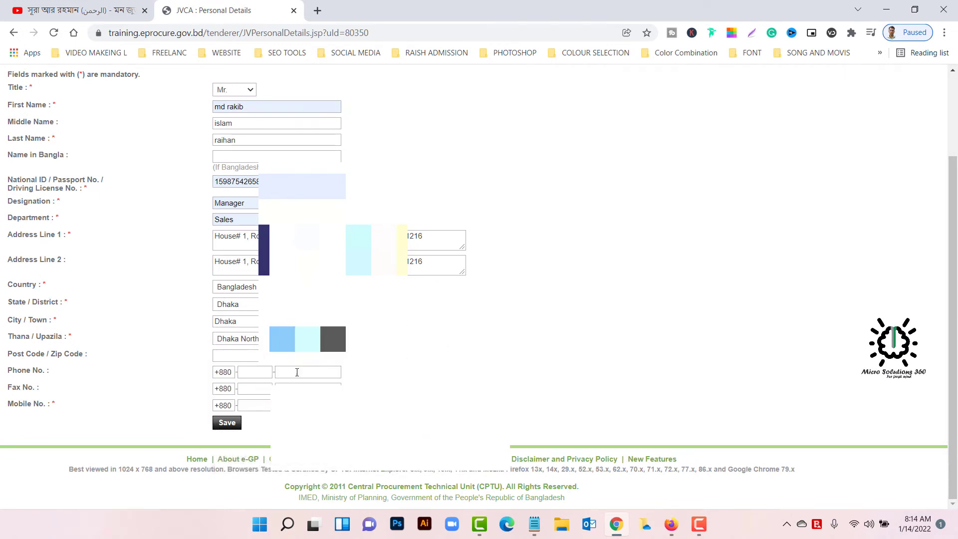
- Enter the partner's phone number in Phone No. and select it for reuse
left_click(297, 372)
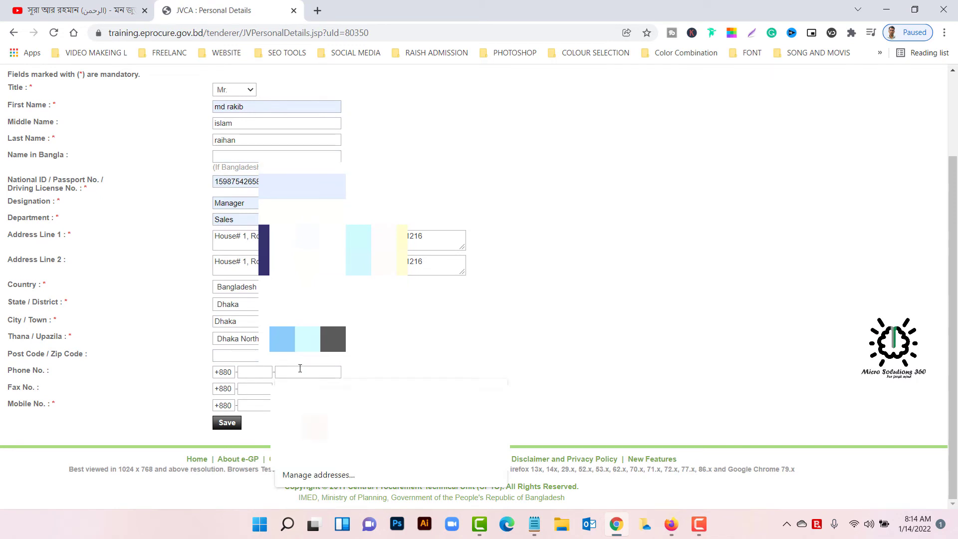
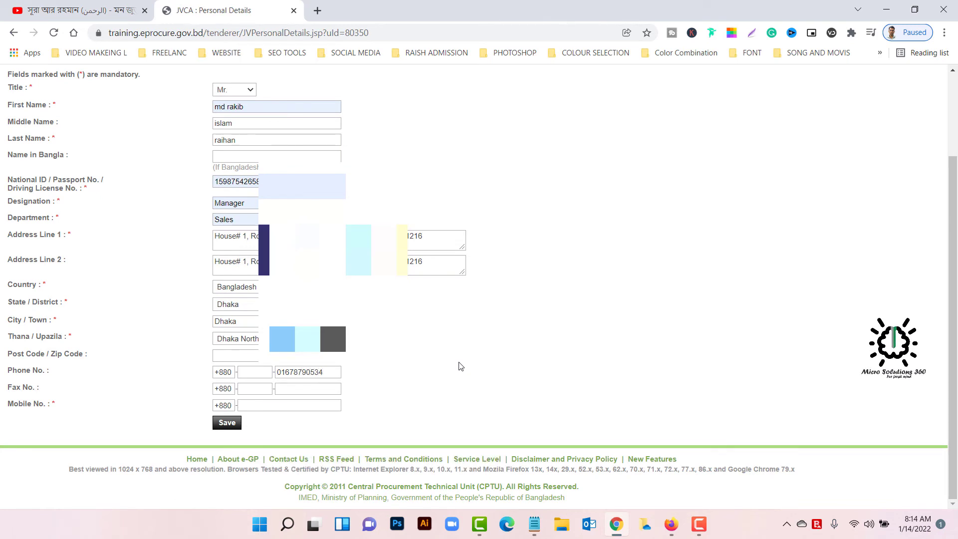
left_click_drag(339, 372, 251, 371)
left_click(292, 404)
left_click(469, 412)
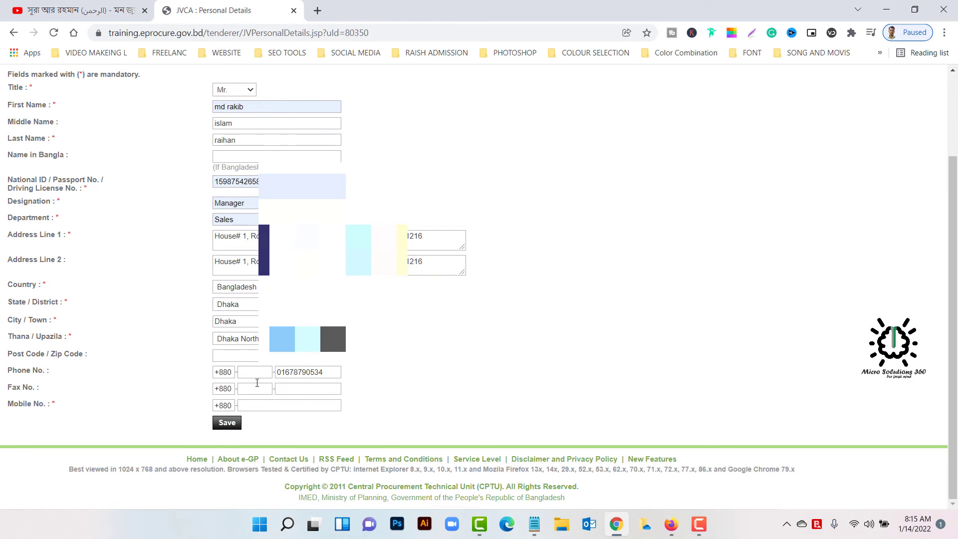
- Fill Mobile No. with the phone number and change its last digit
left_click(290, 404)
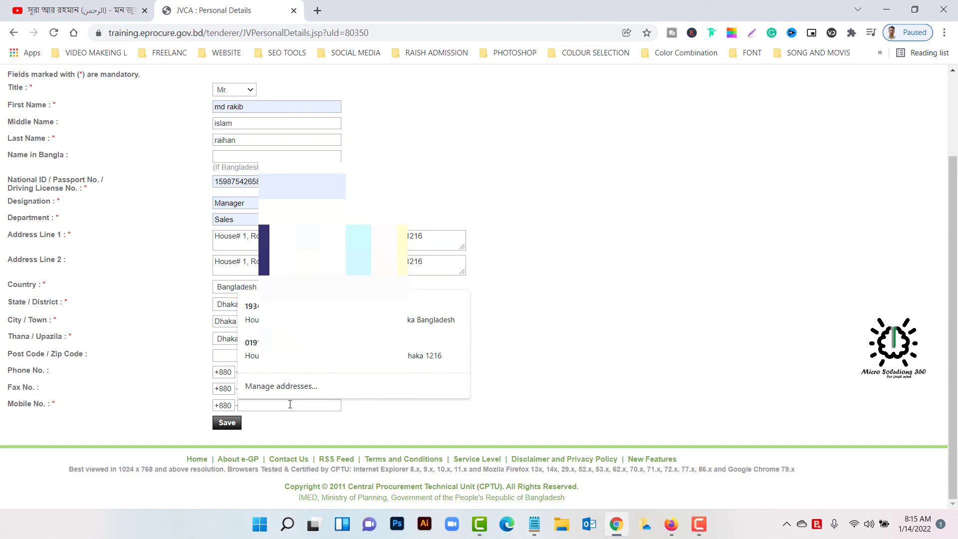
key("Down")
key("Return")
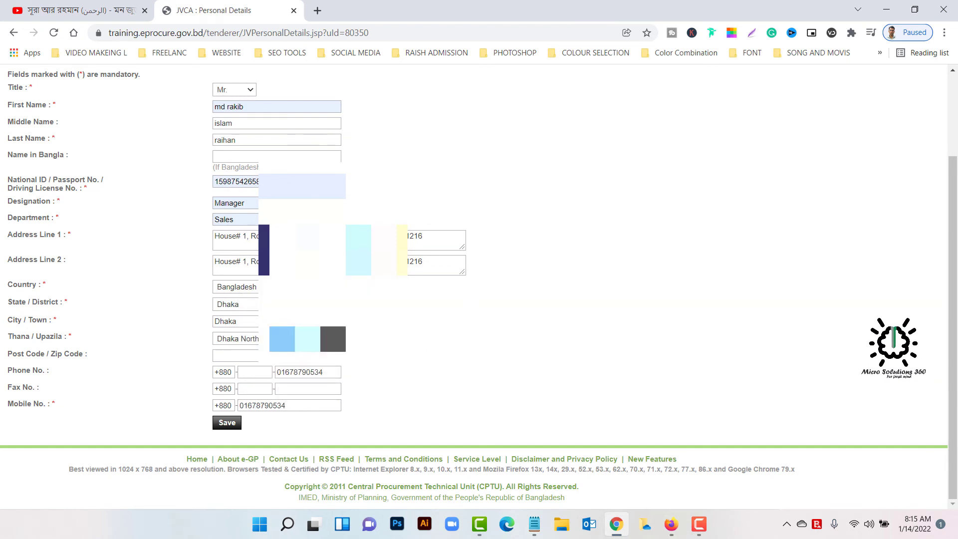
scroll(474, 379, "up", 1)
scroll(474, 279, "down", 1)
left_click(291, 410)
key("BackSpace")
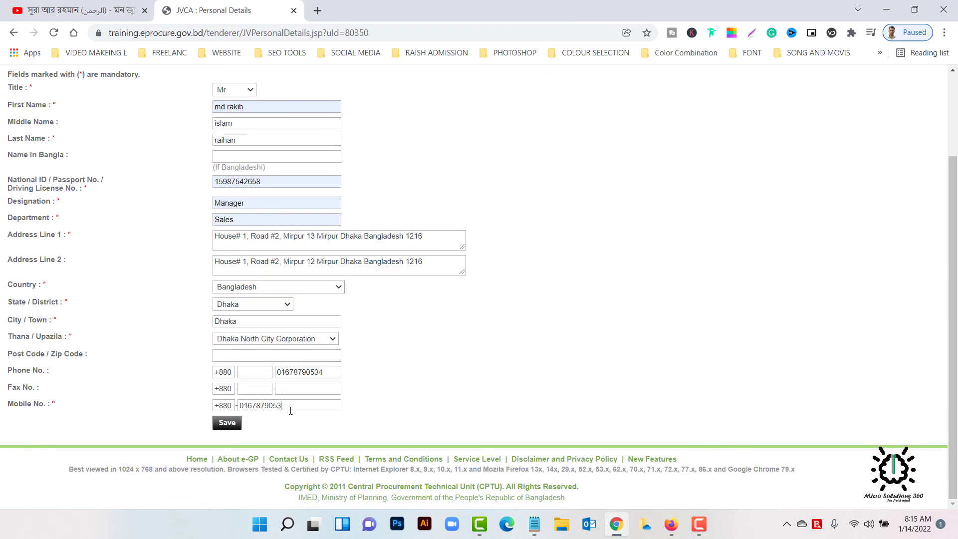
type("5")
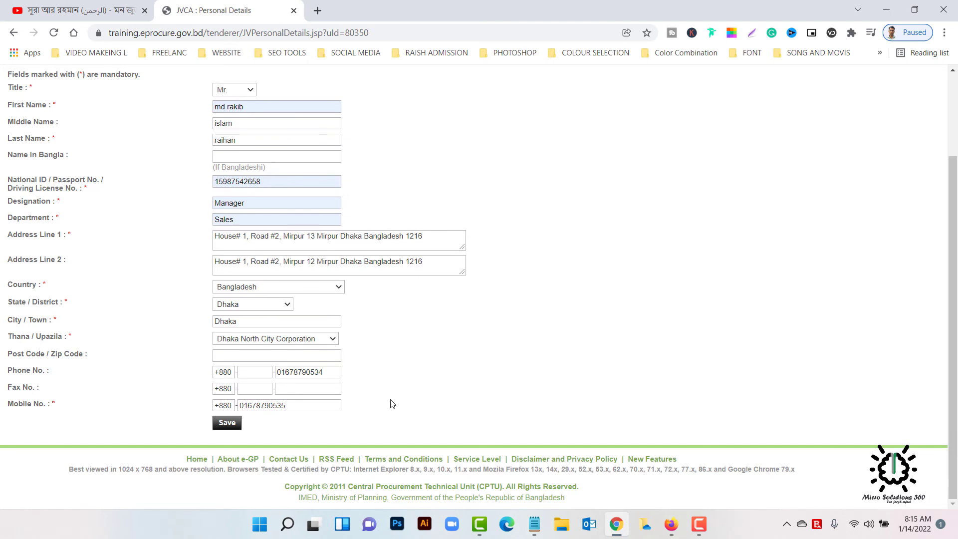
- Save the lead partner's personal details
scroll(207, 444, "up", 2)
scroll(299, 399, "down", 2)
left_click(228, 425)
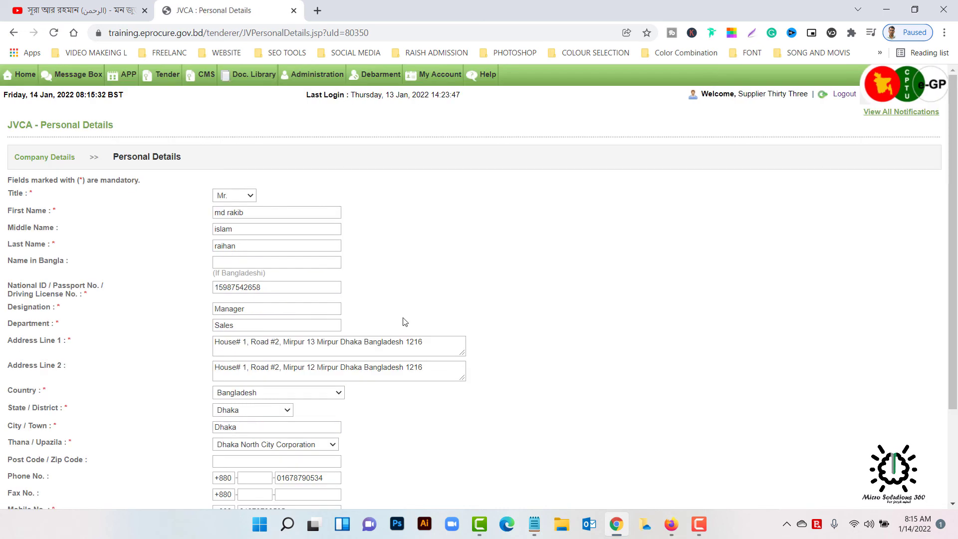
scroll(424, 292, "down", 2)
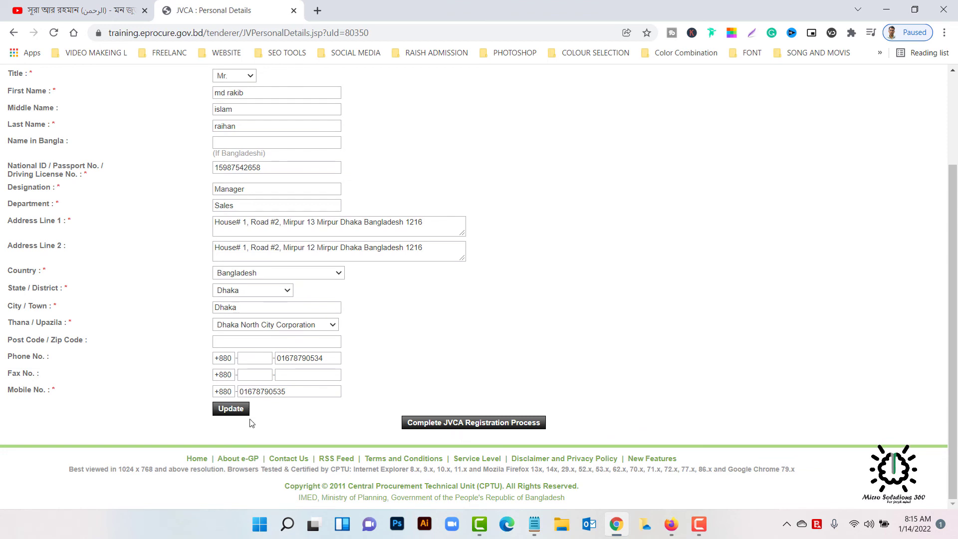
- Complete the JVCA registration and review Micro Solutions' JVCA details page
left_click(446, 428)
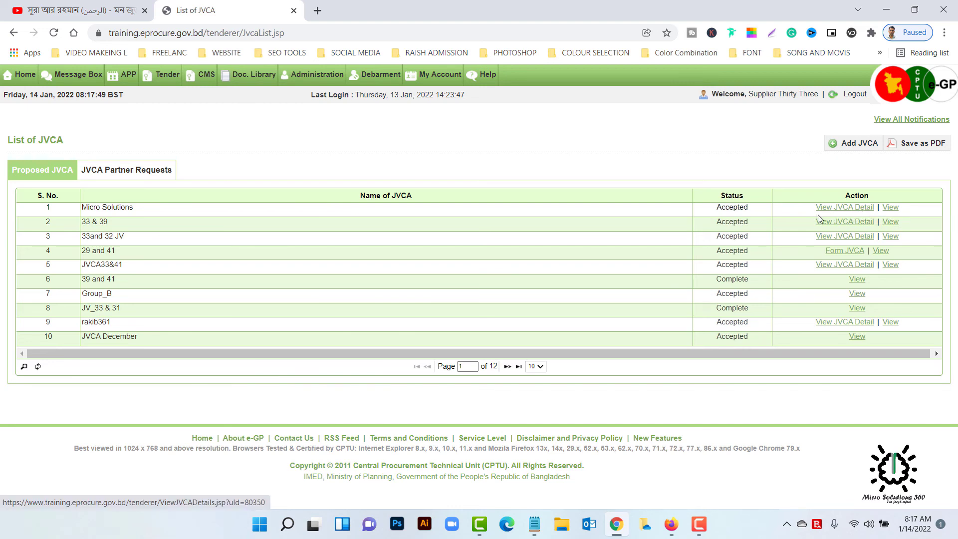
left_click(844, 210)
scroll(479, 274, "down", 9)
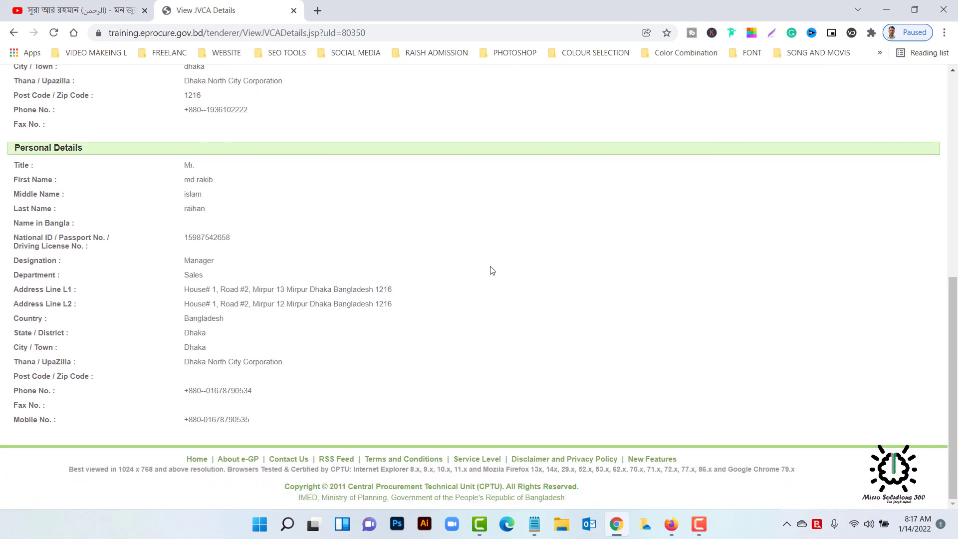
scroll(490, 270, "up", 8)
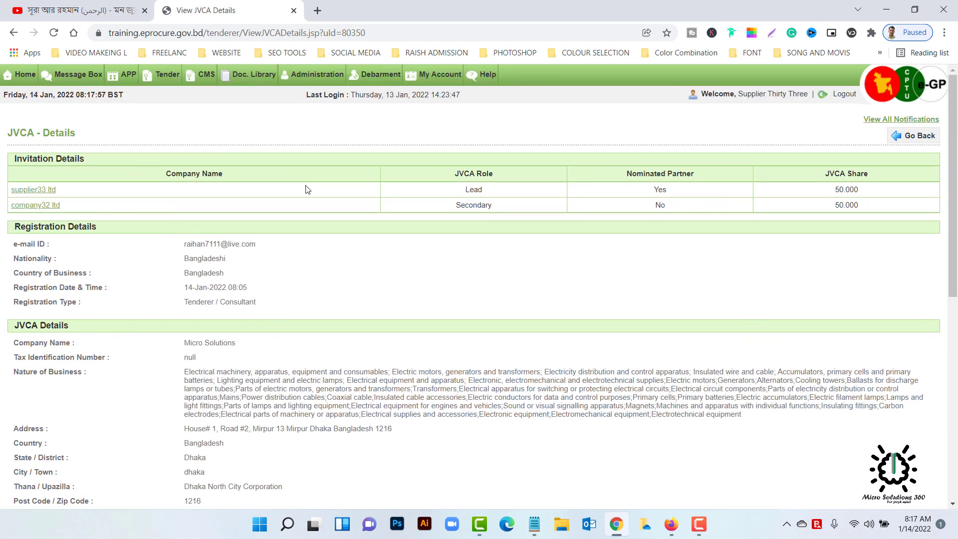
- Switch to the partner's Firefox session and view the Micro Solutions JVCA invitation
left_click(886, 9)
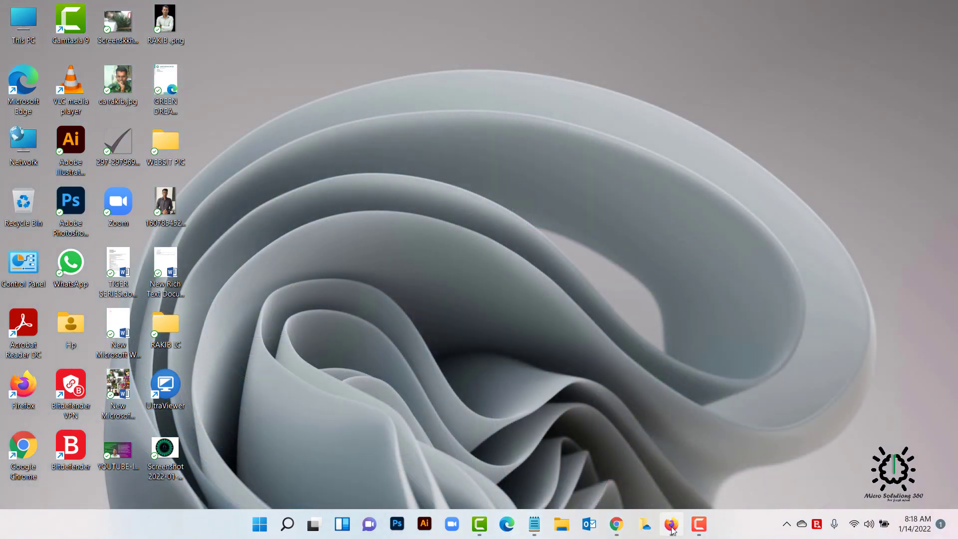
left_click(671, 524)
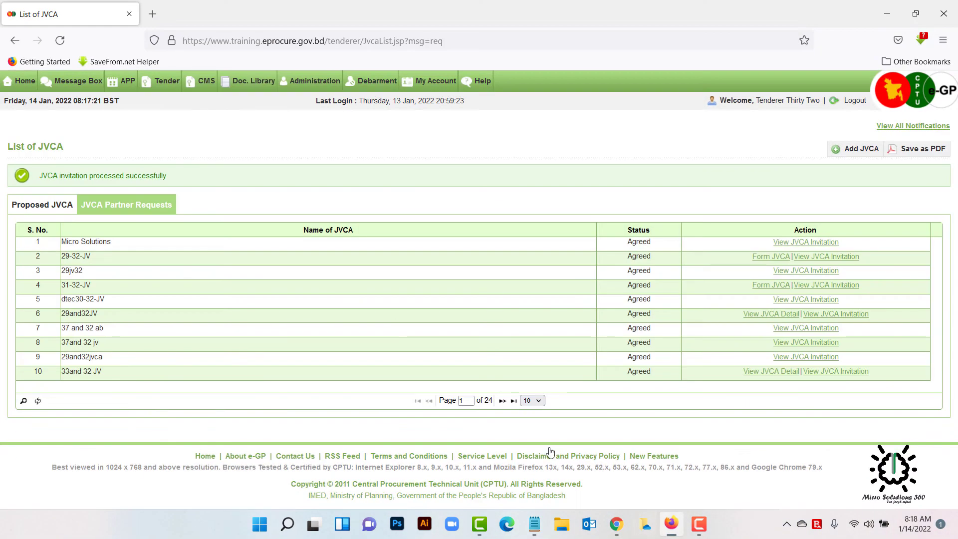
left_click(88, 244)
left_click(819, 242)
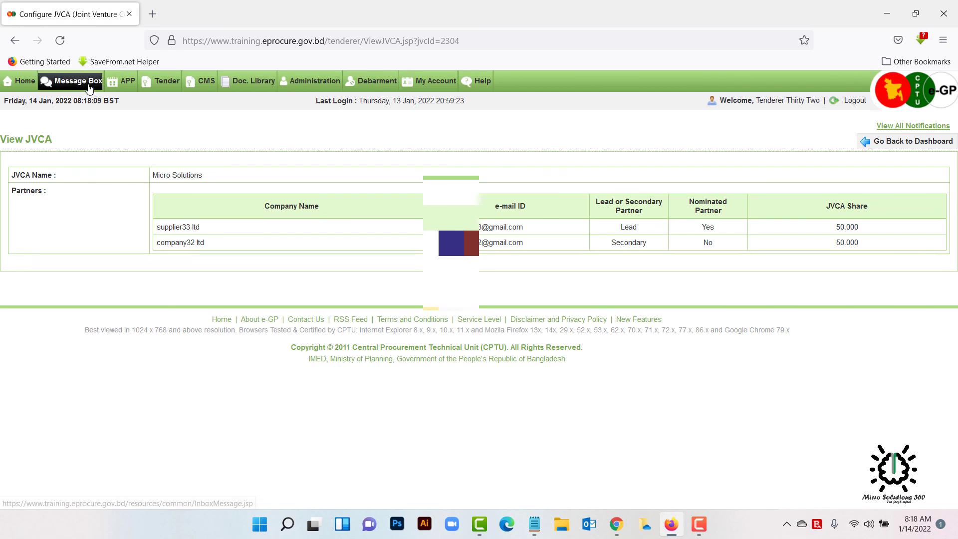
- Go from Home through My Dashboard and Tender to the Propose JVCA list
left_click(20, 83)
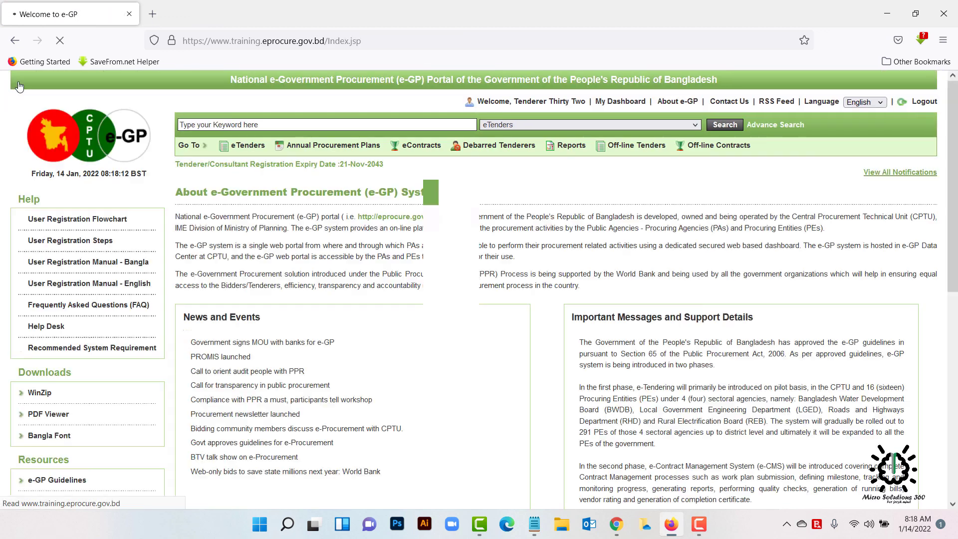
left_click(623, 102)
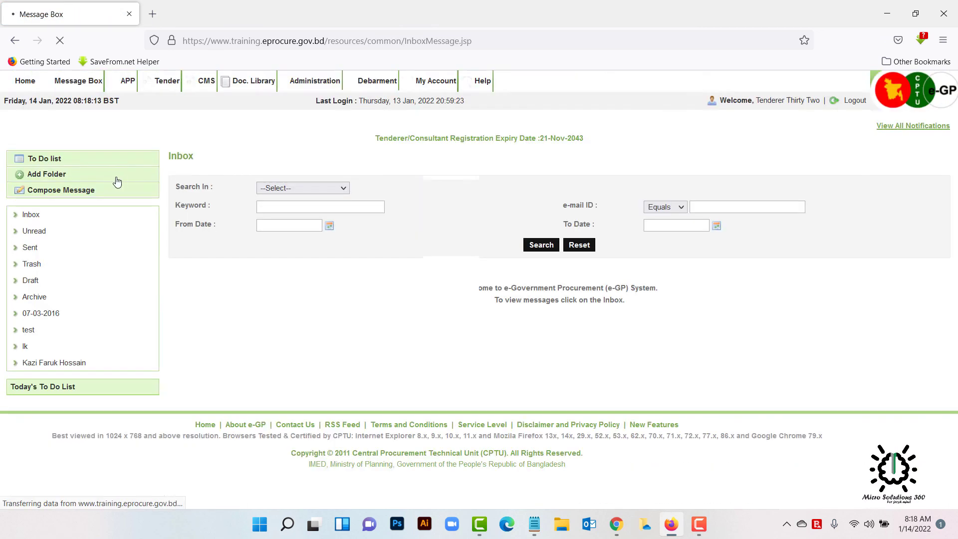
left_click(159, 88)
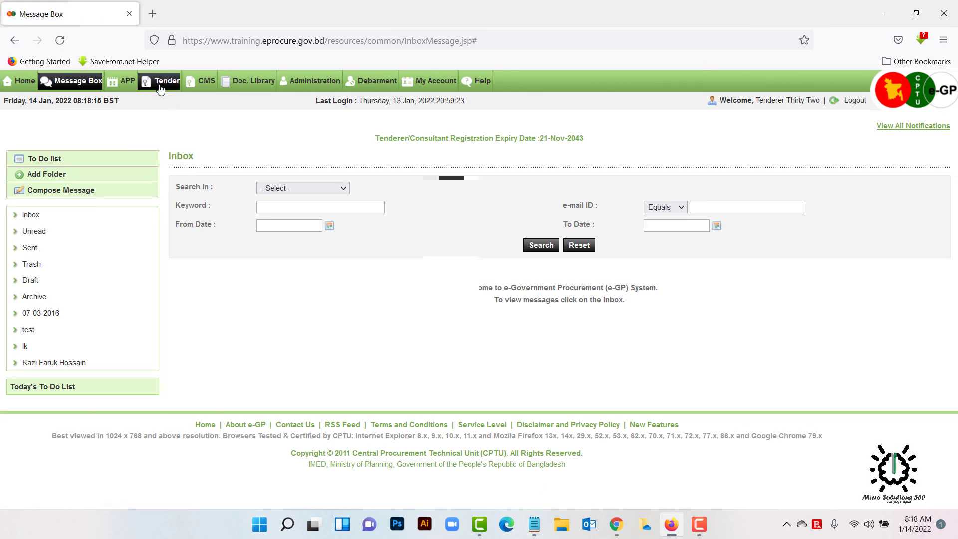
left_click(178, 155)
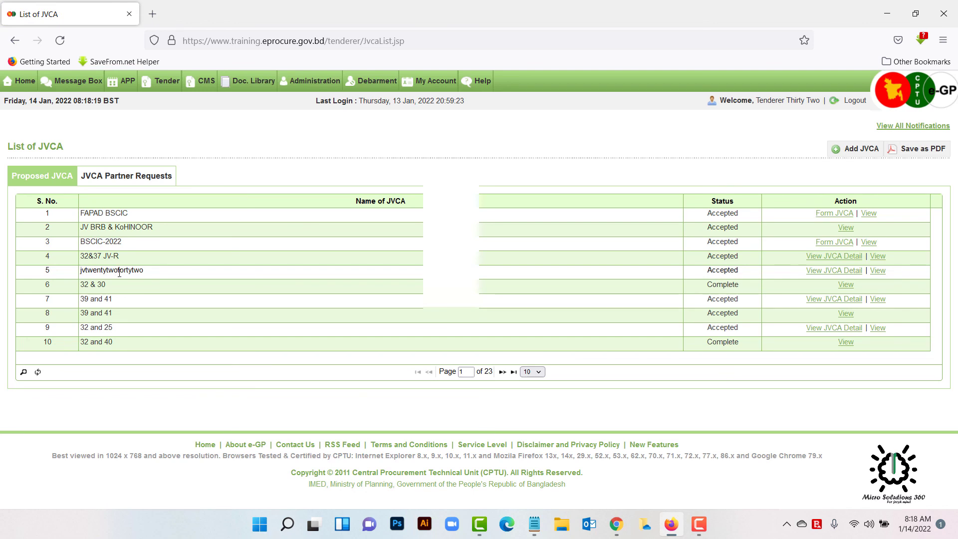
- Check the Micro Solutions invitation under JVCA Partner Requests, then review its JVCA details
left_click(150, 181)
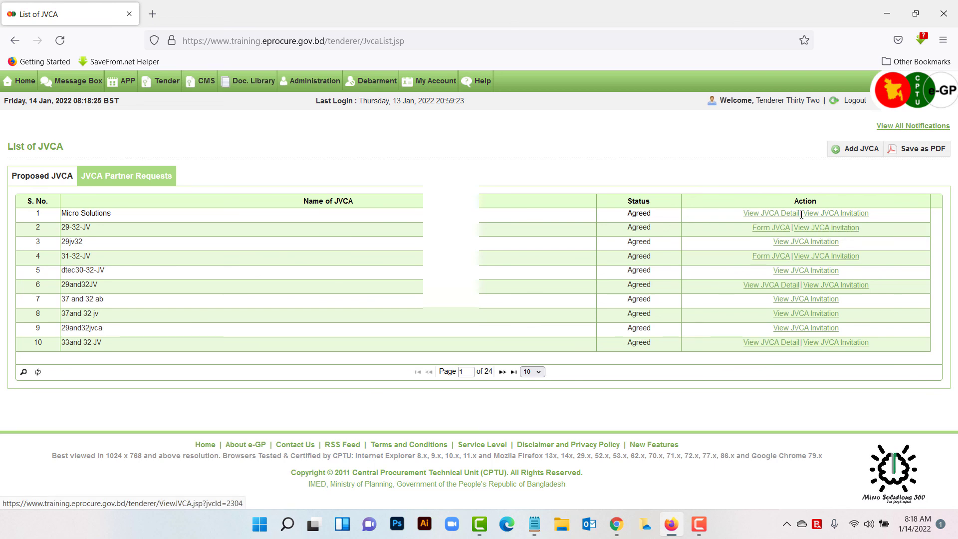
left_click(848, 219)
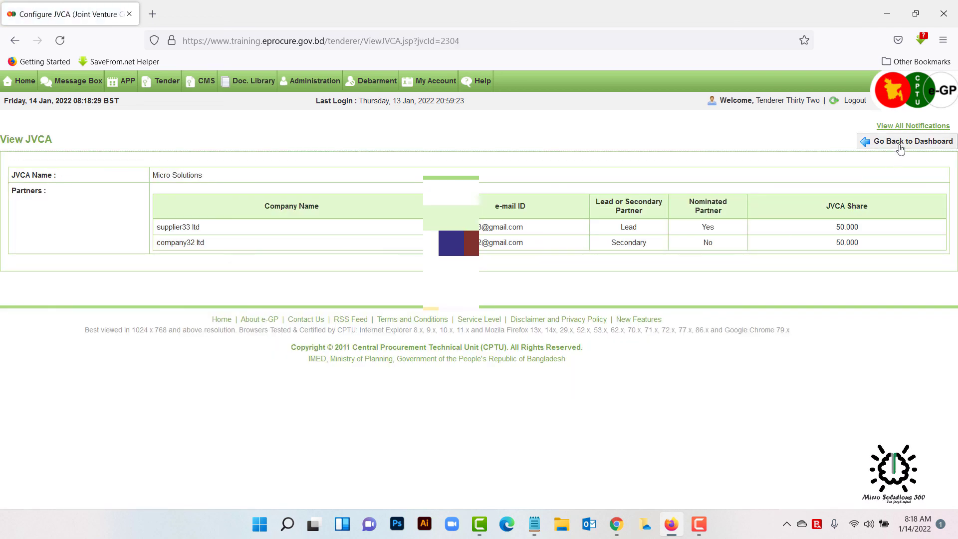
left_click(898, 142)
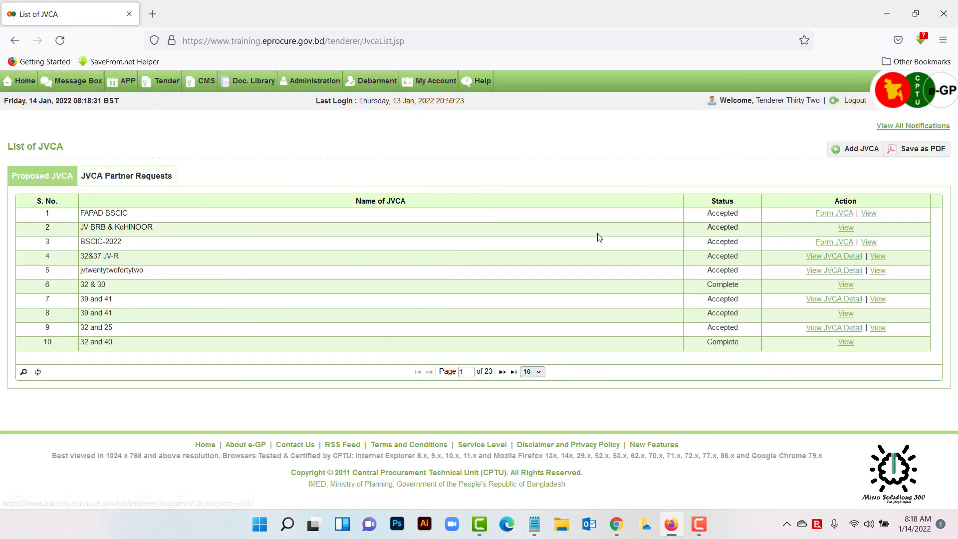
left_click(136, 178)
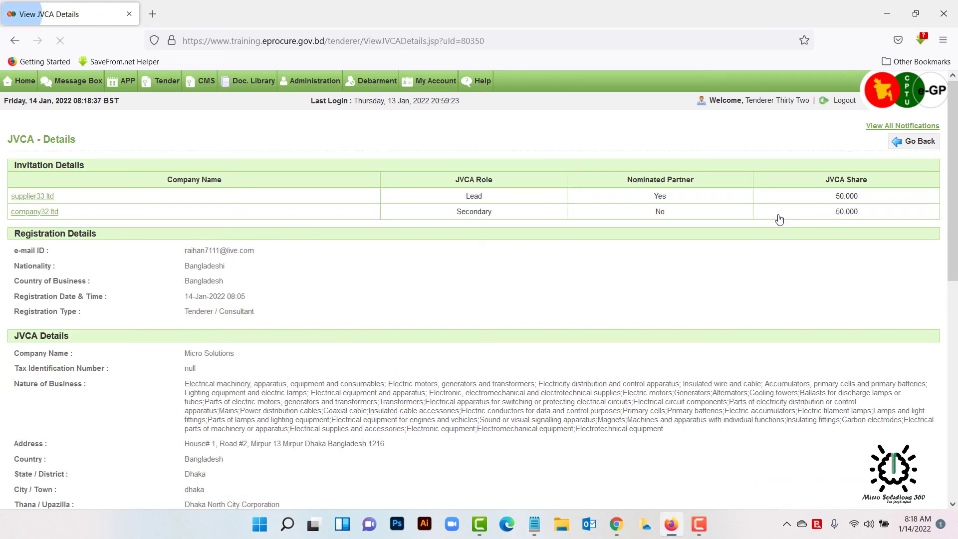
scroll(652, 306, "down", 10)
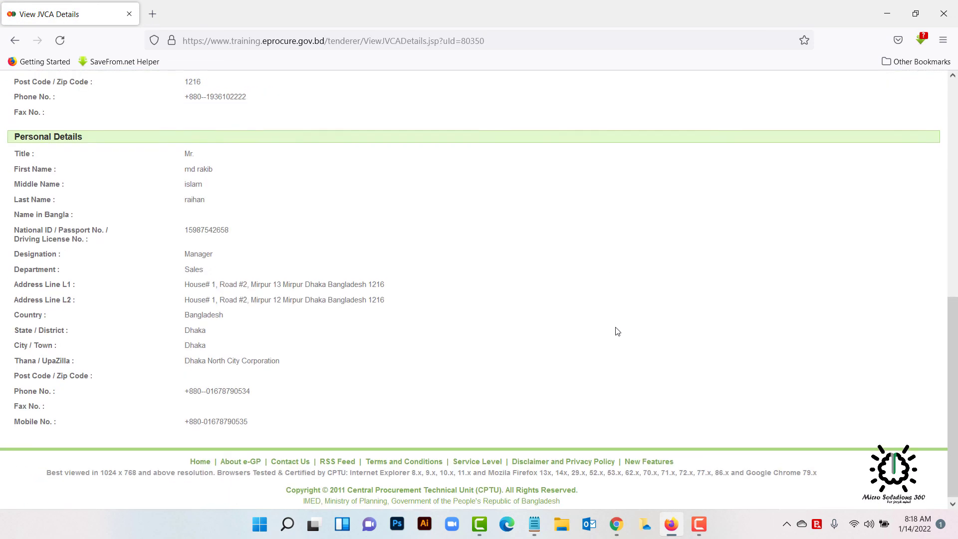
scroll(614, 325, "up", 10)
scroll(614, 326, "down", 8)
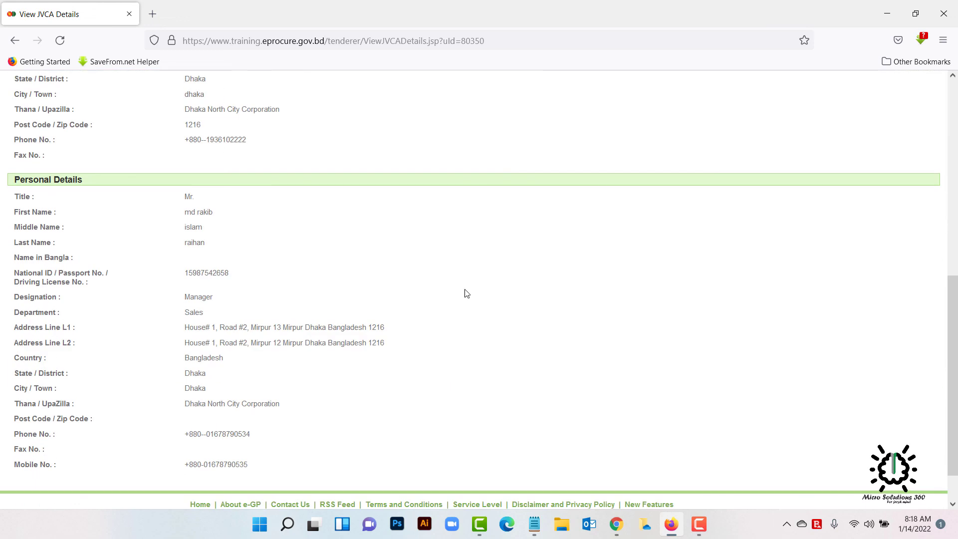